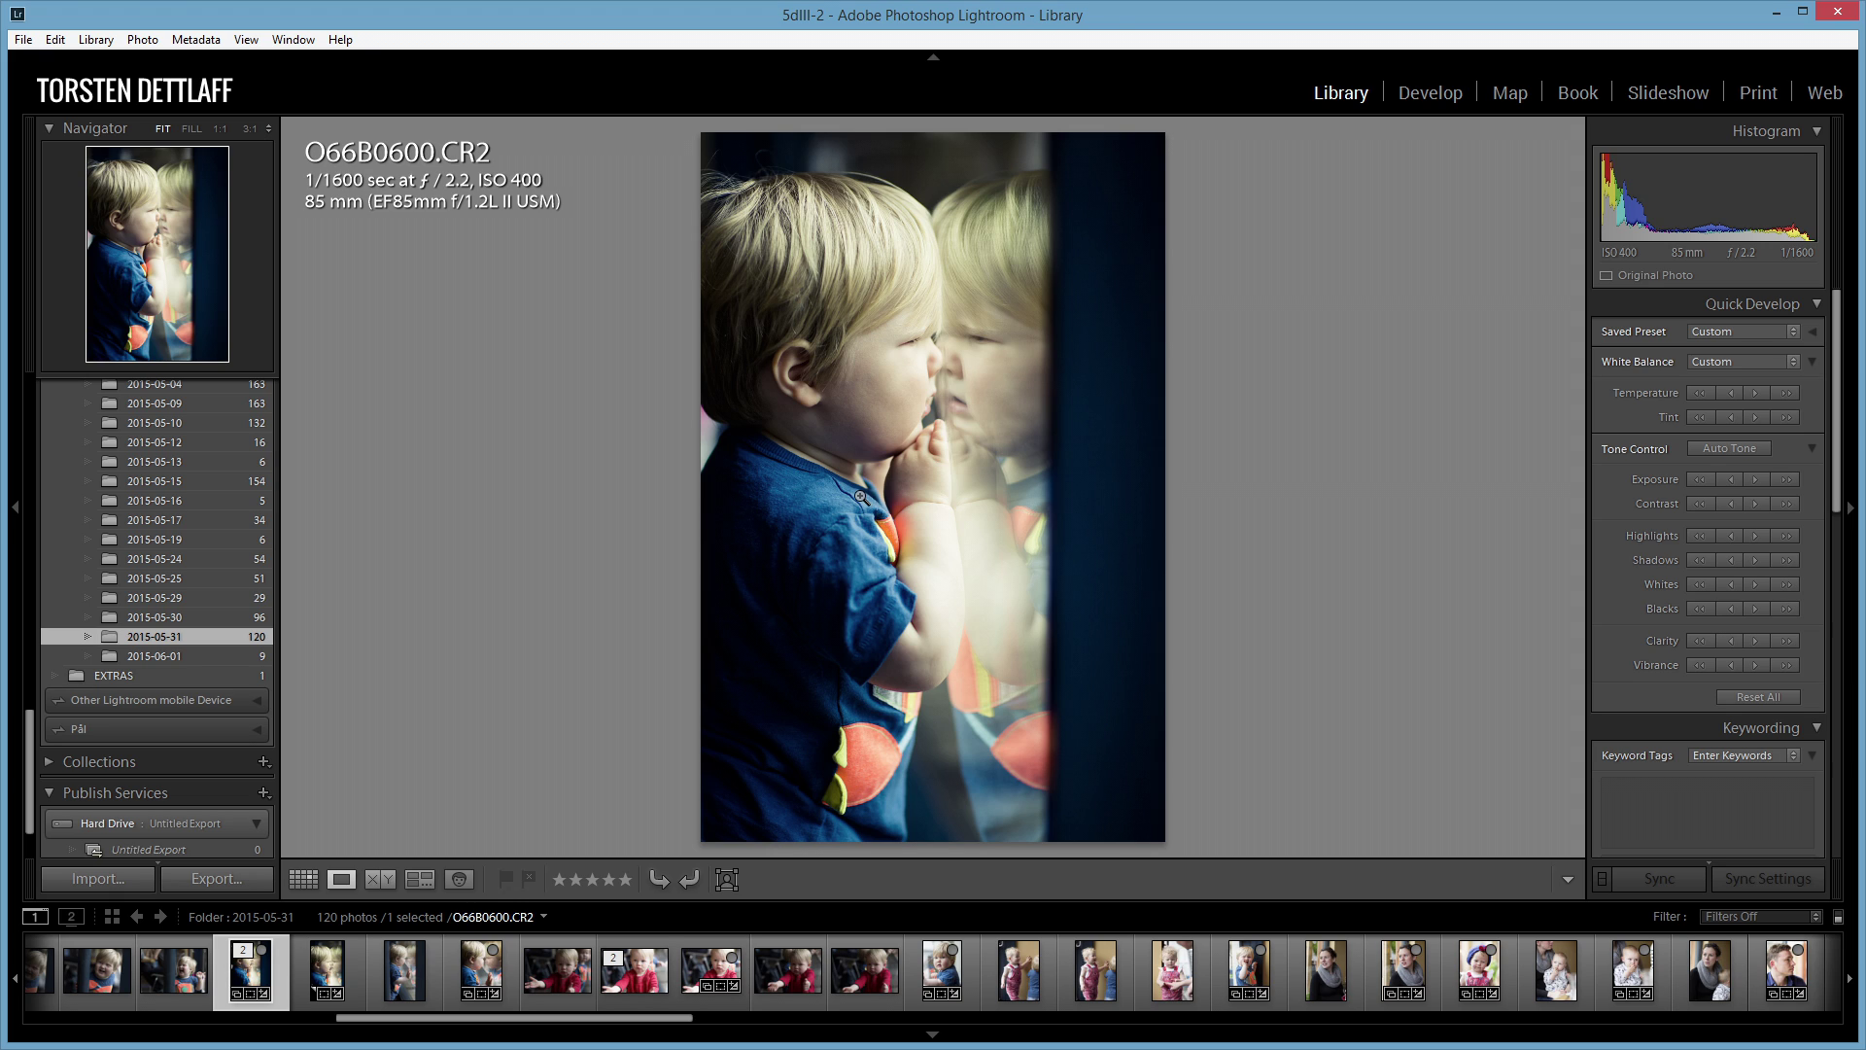
- Open the photo's Export dialog and bring up the After Export list under Post-Processing
right_click(868, 366)
mouse_move(1007, 847)
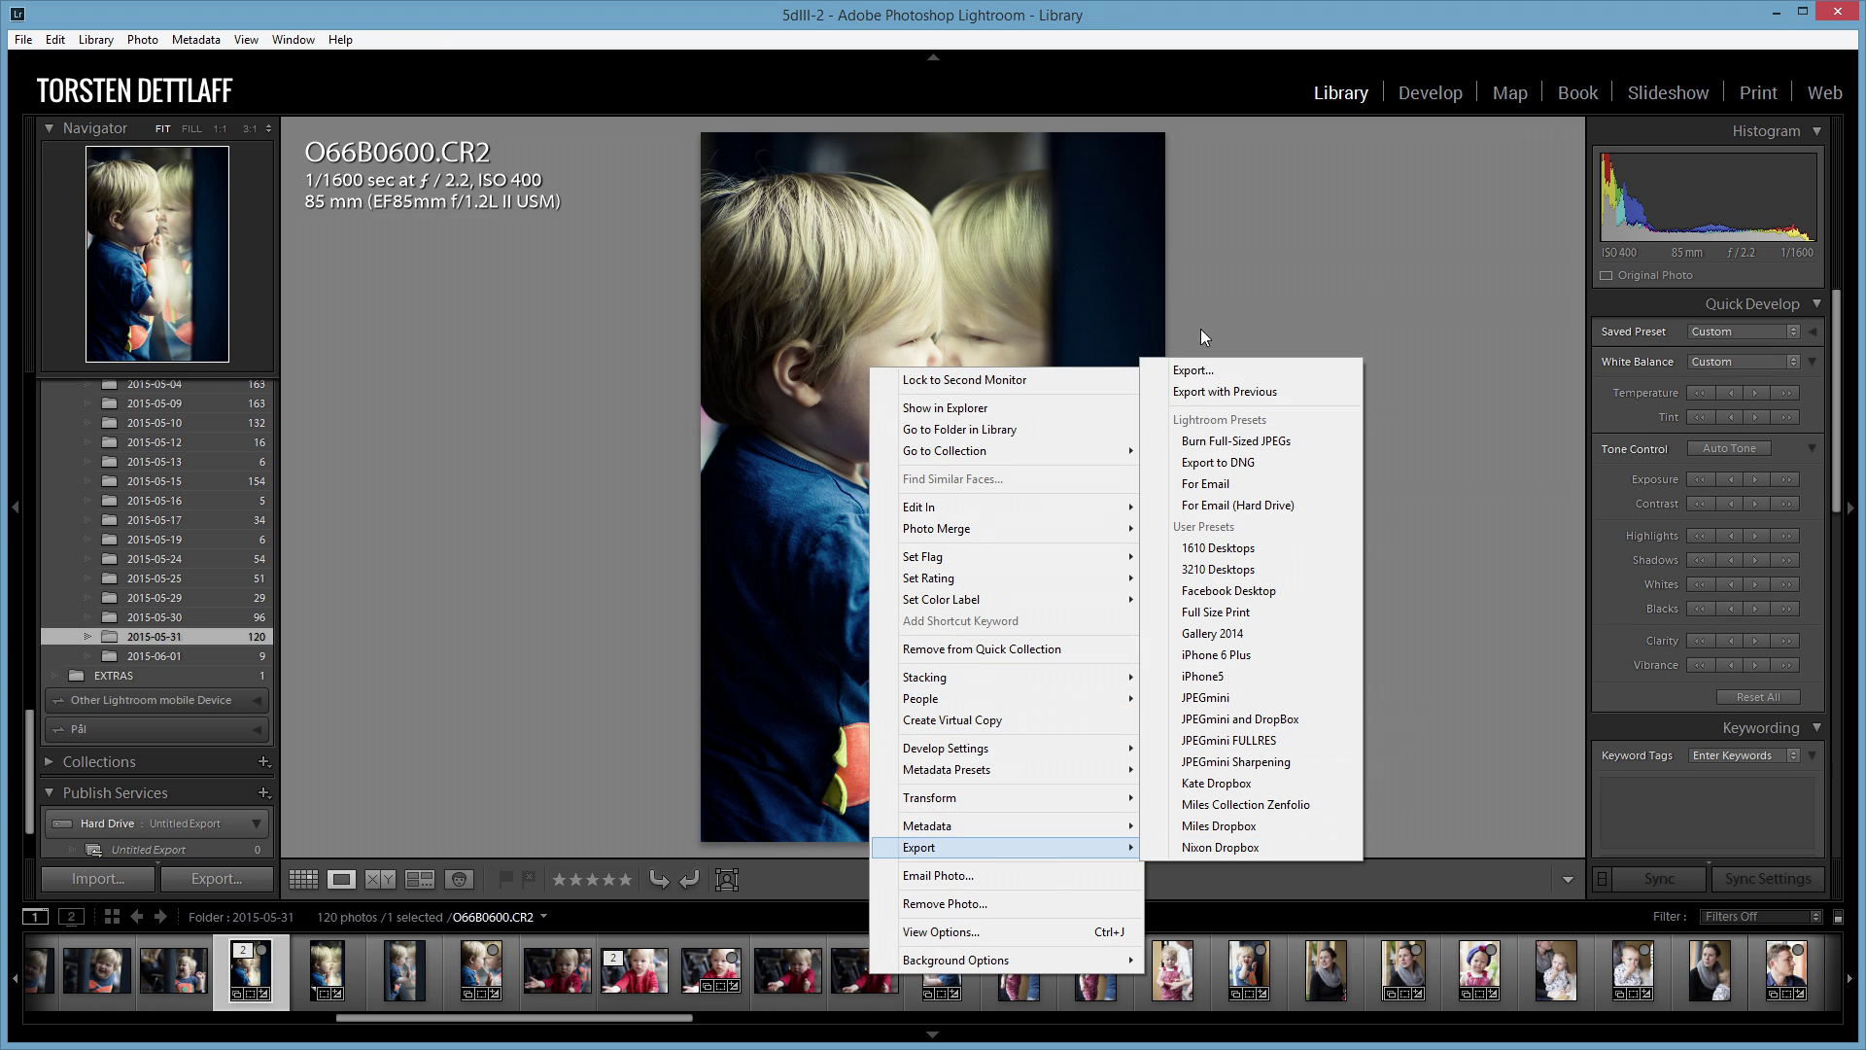
click(1191, 370)
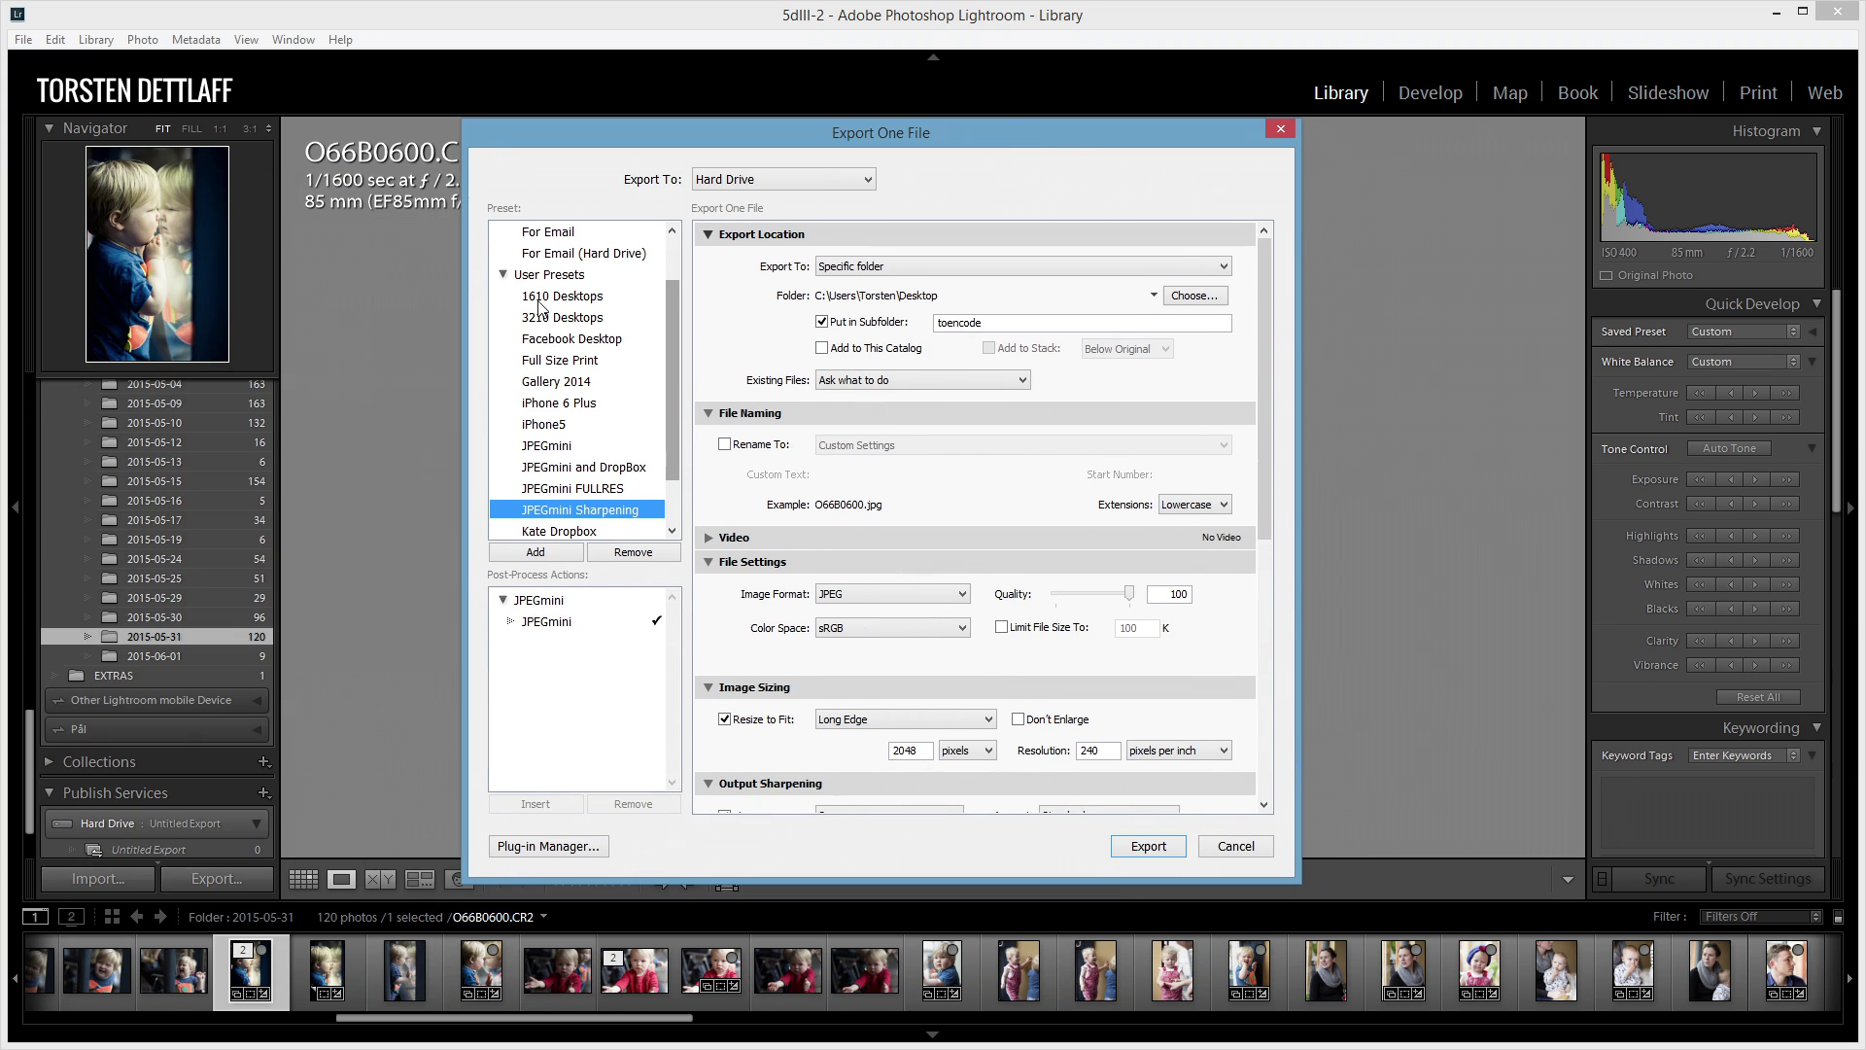
scroll(668, 382, down, 1)
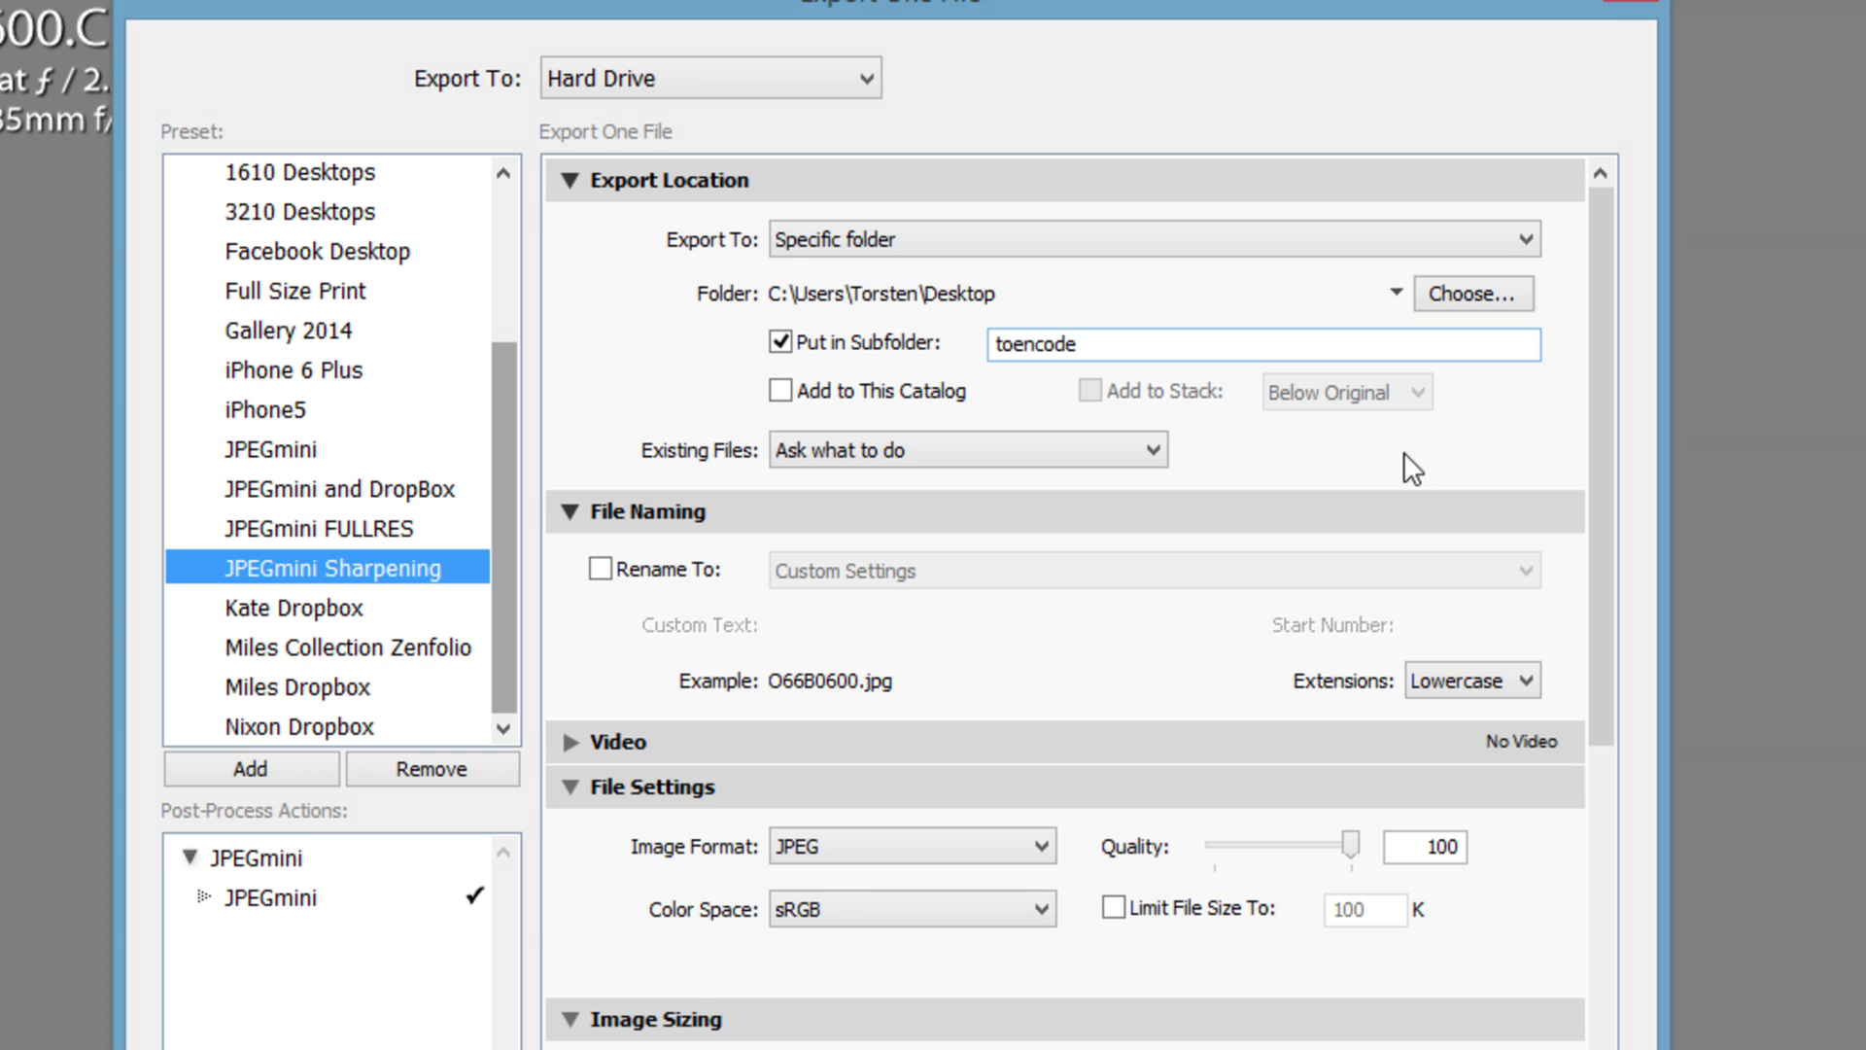
drag(1602, 447, 1641, 954)
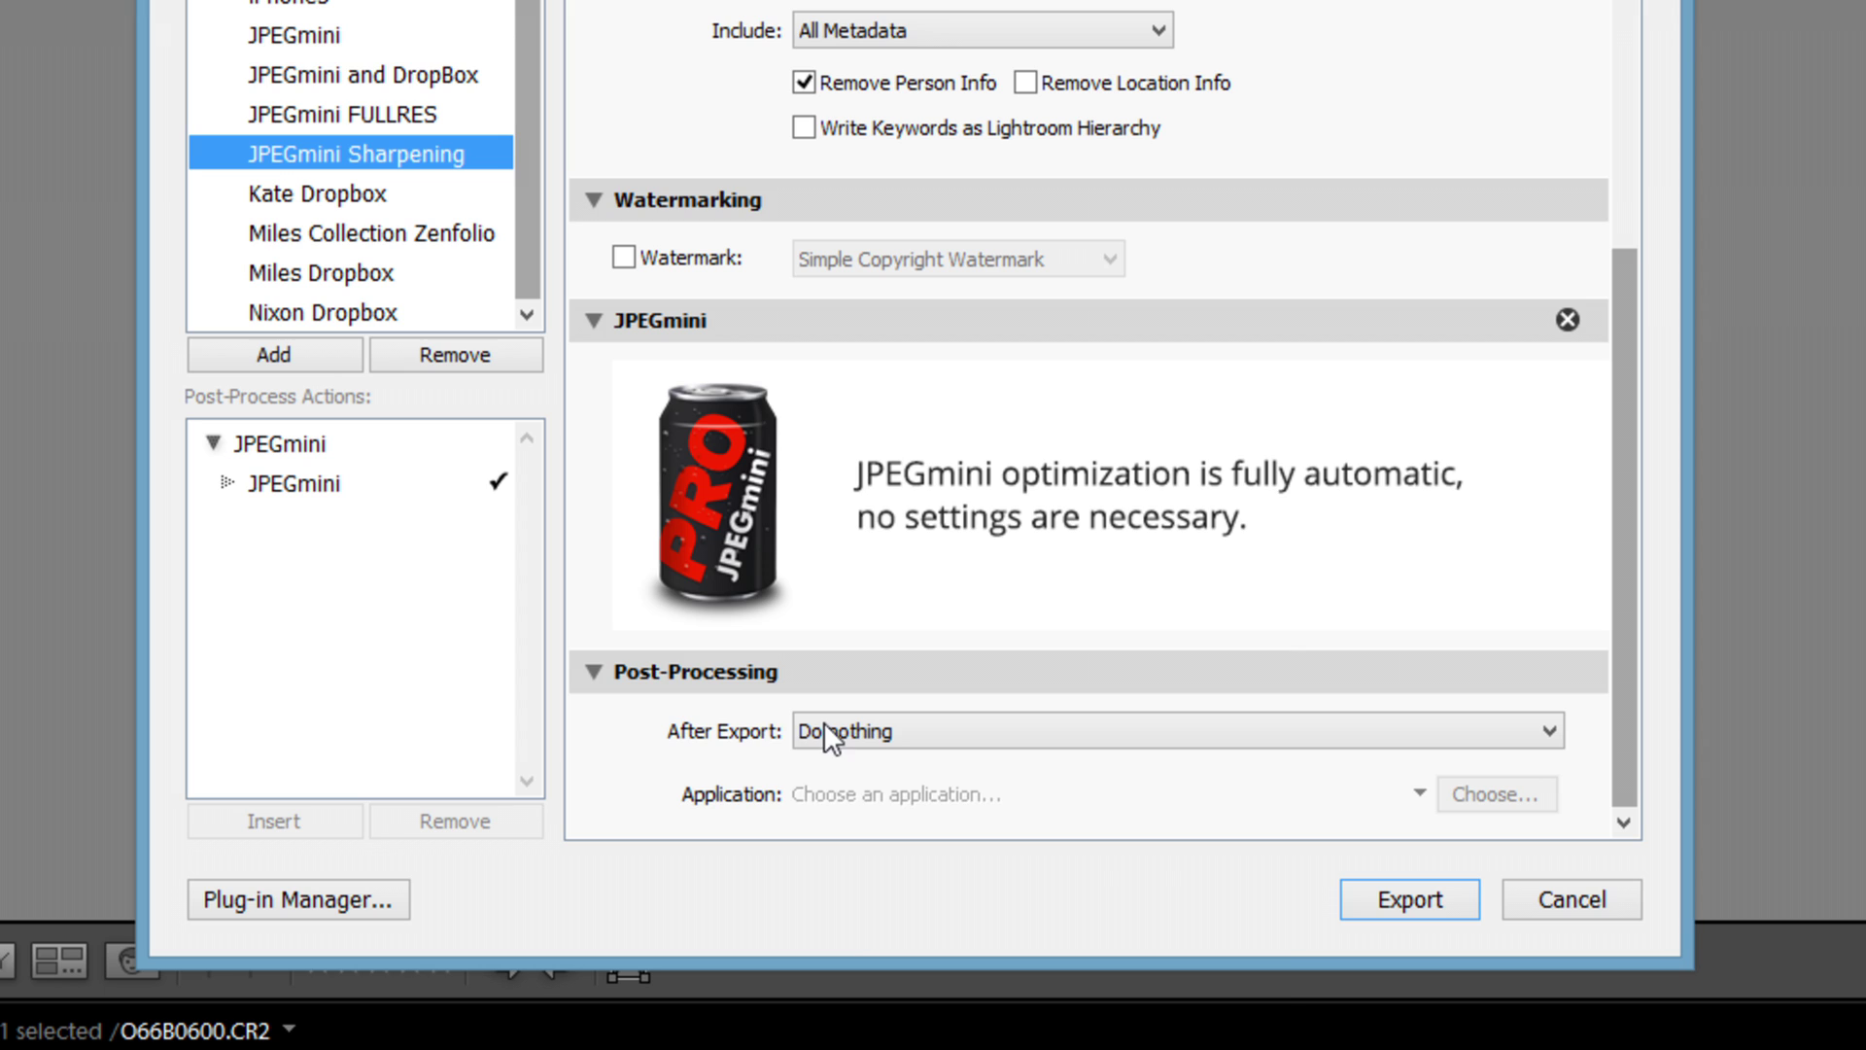
click(872, 730)
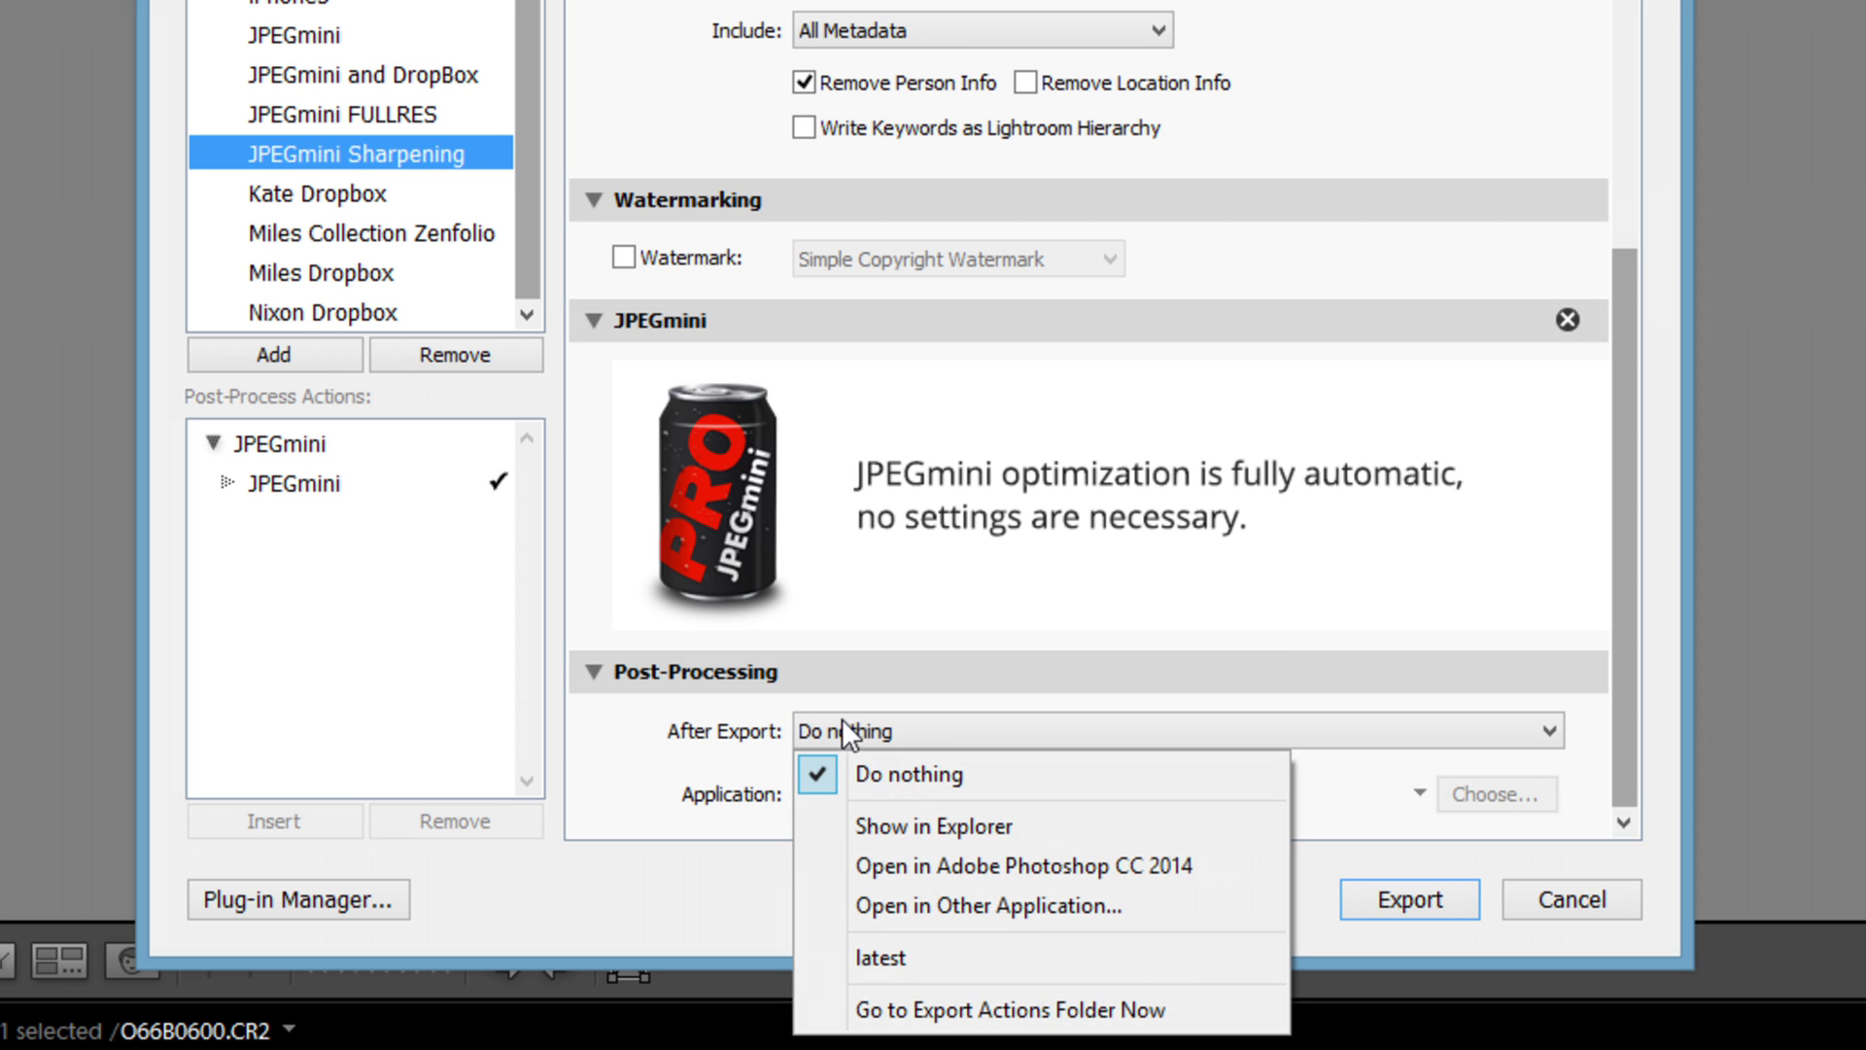
- Open Lightroom's Export Actions folder in Explorer, move the window aside, then minimize it
click(989, 1011)
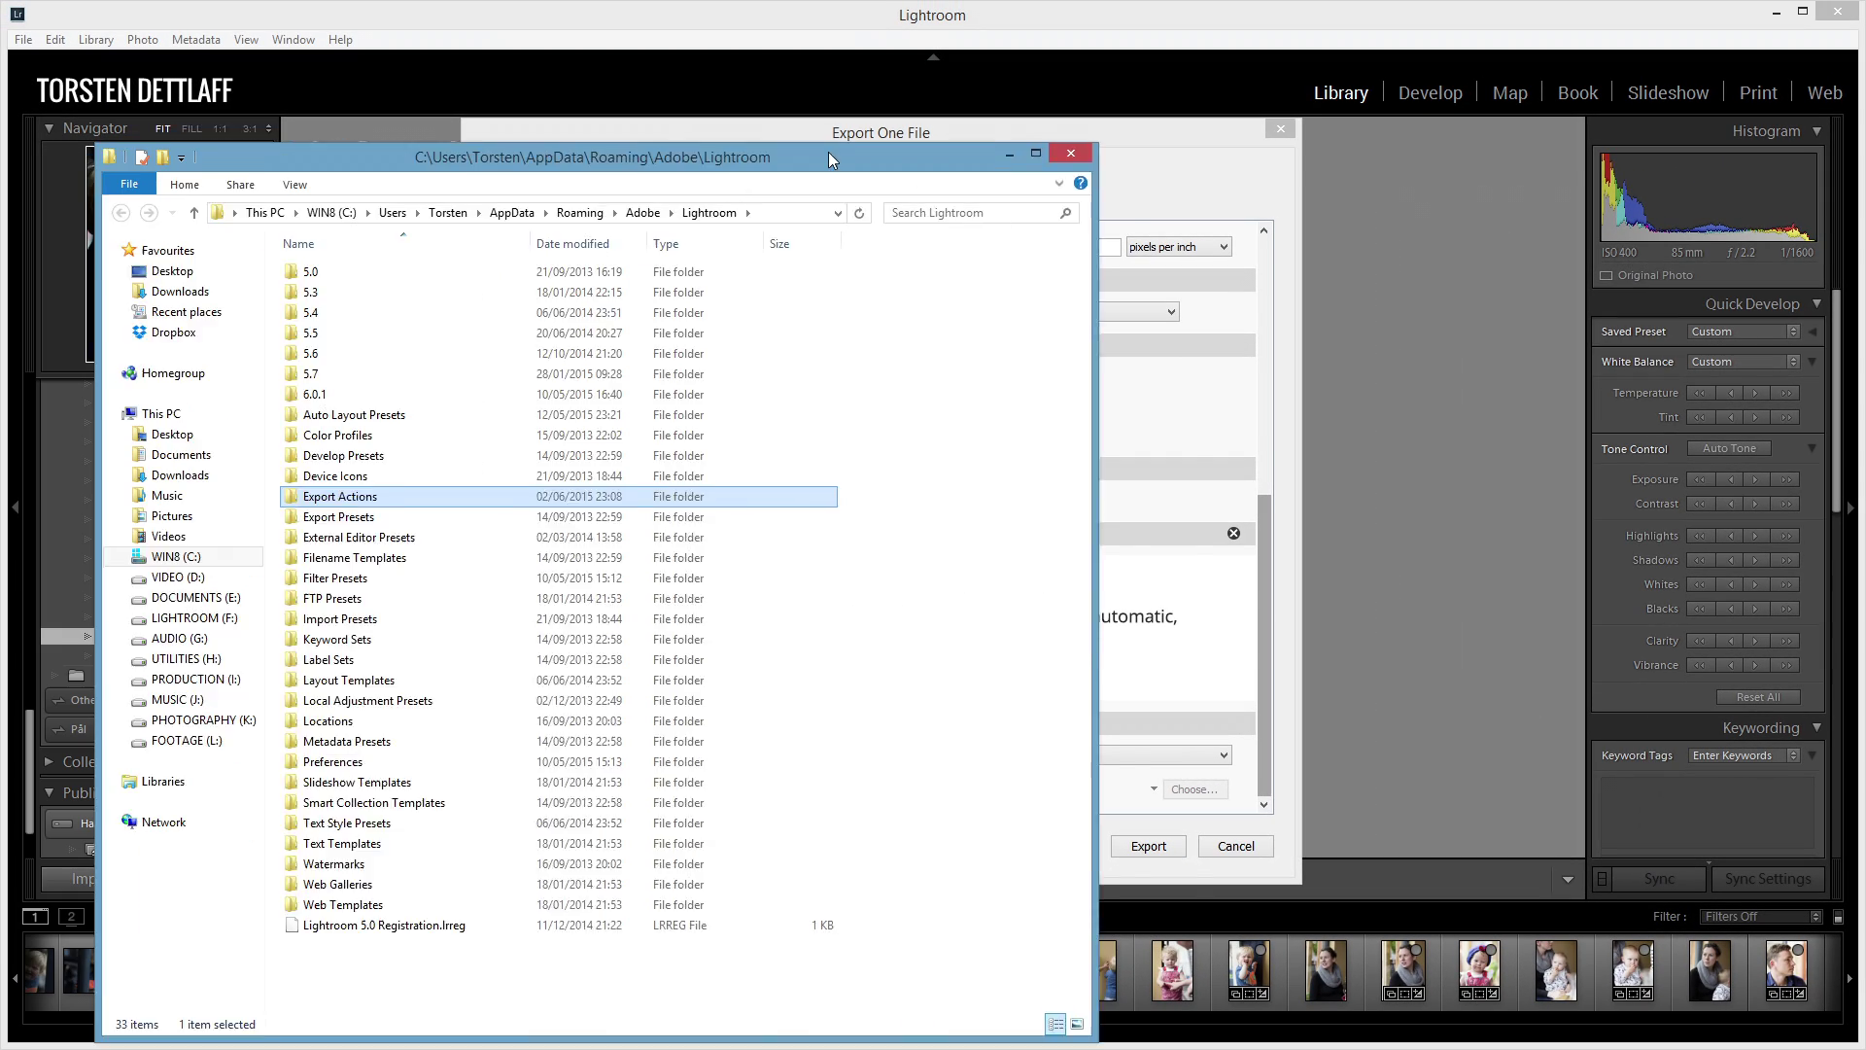
drag(828, 152, 1062, 88)
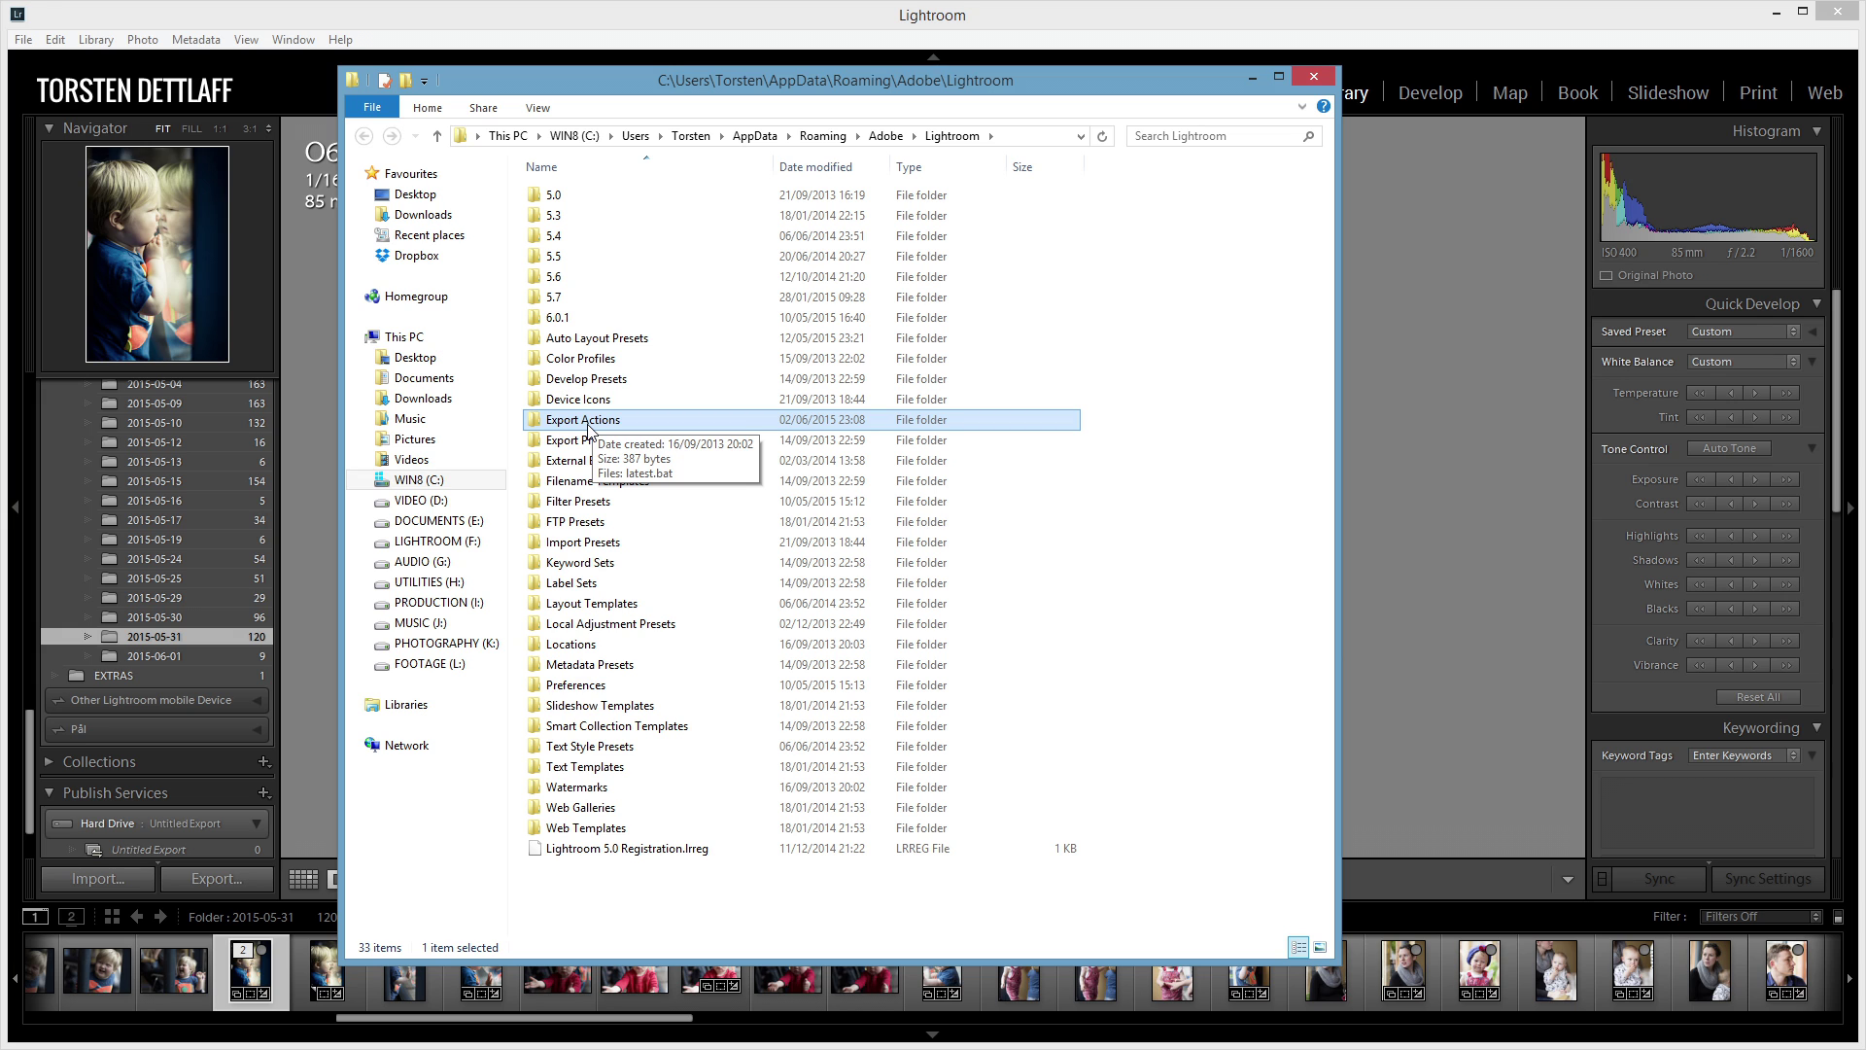
click(1253, 81)
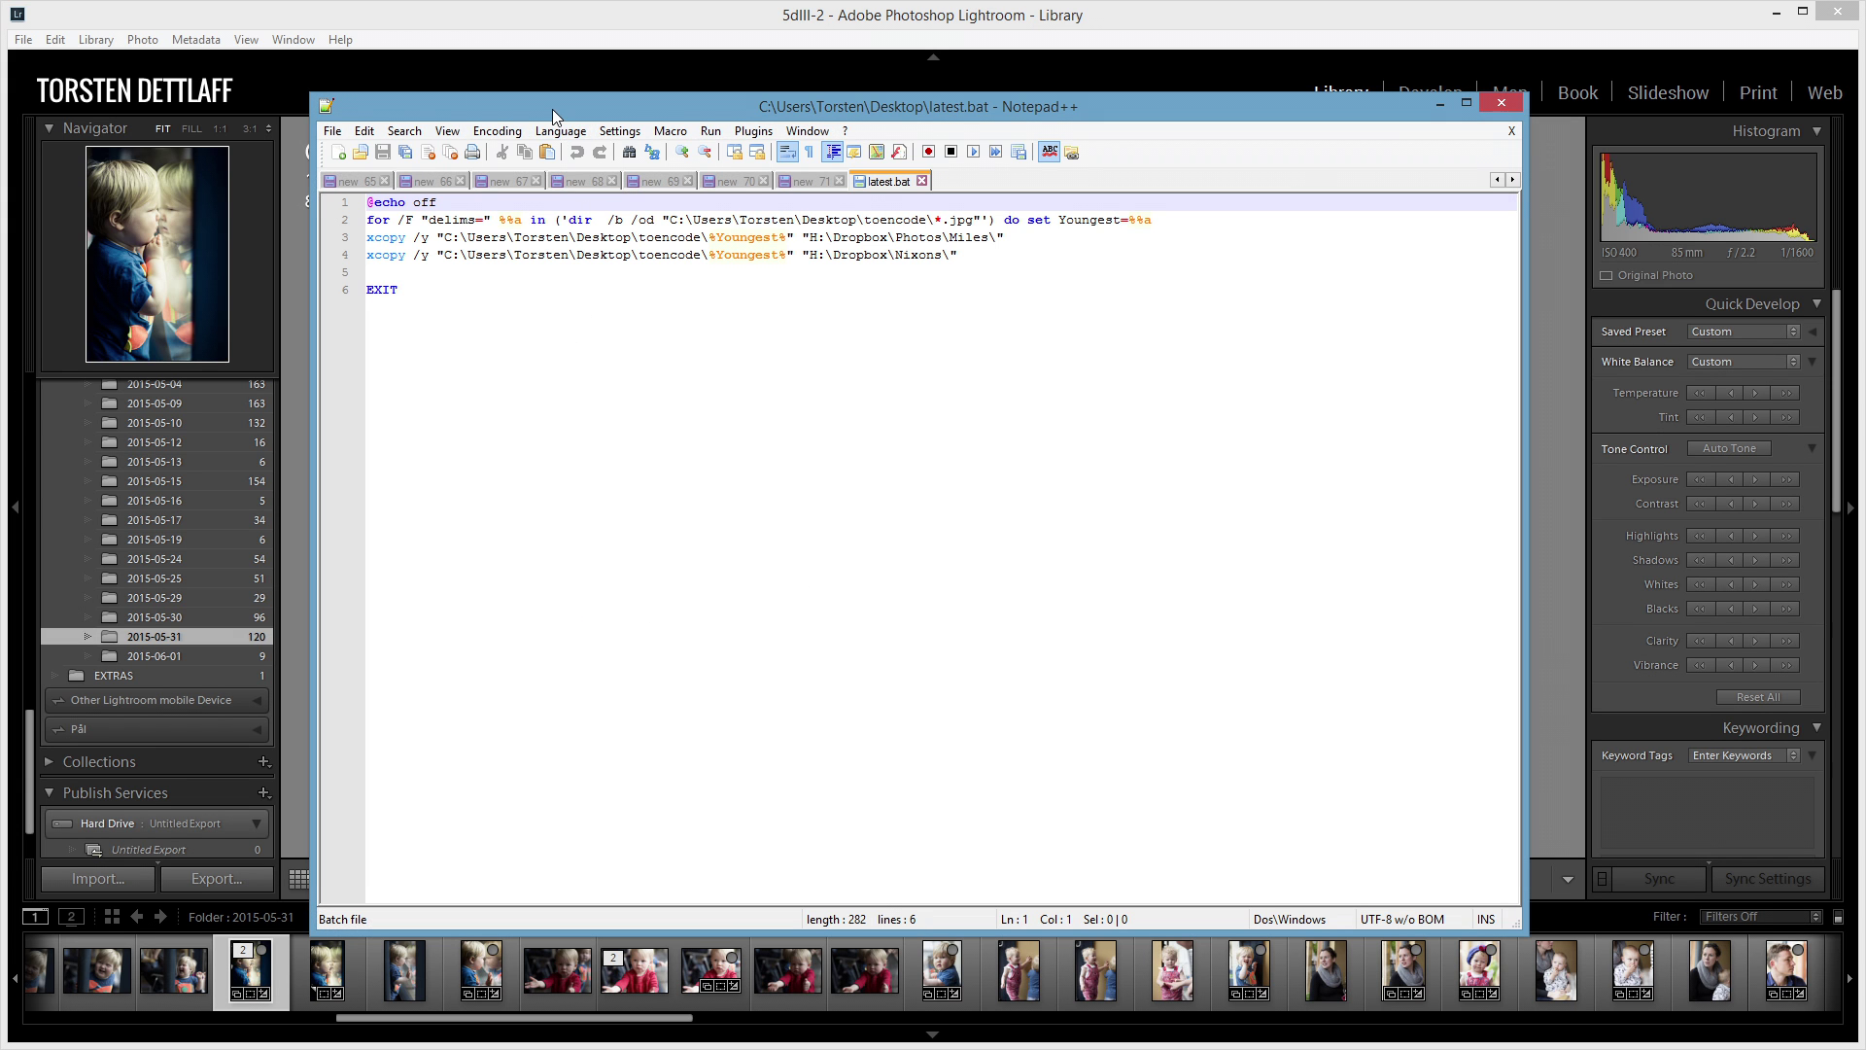
drag(552, 109, 550, 146)
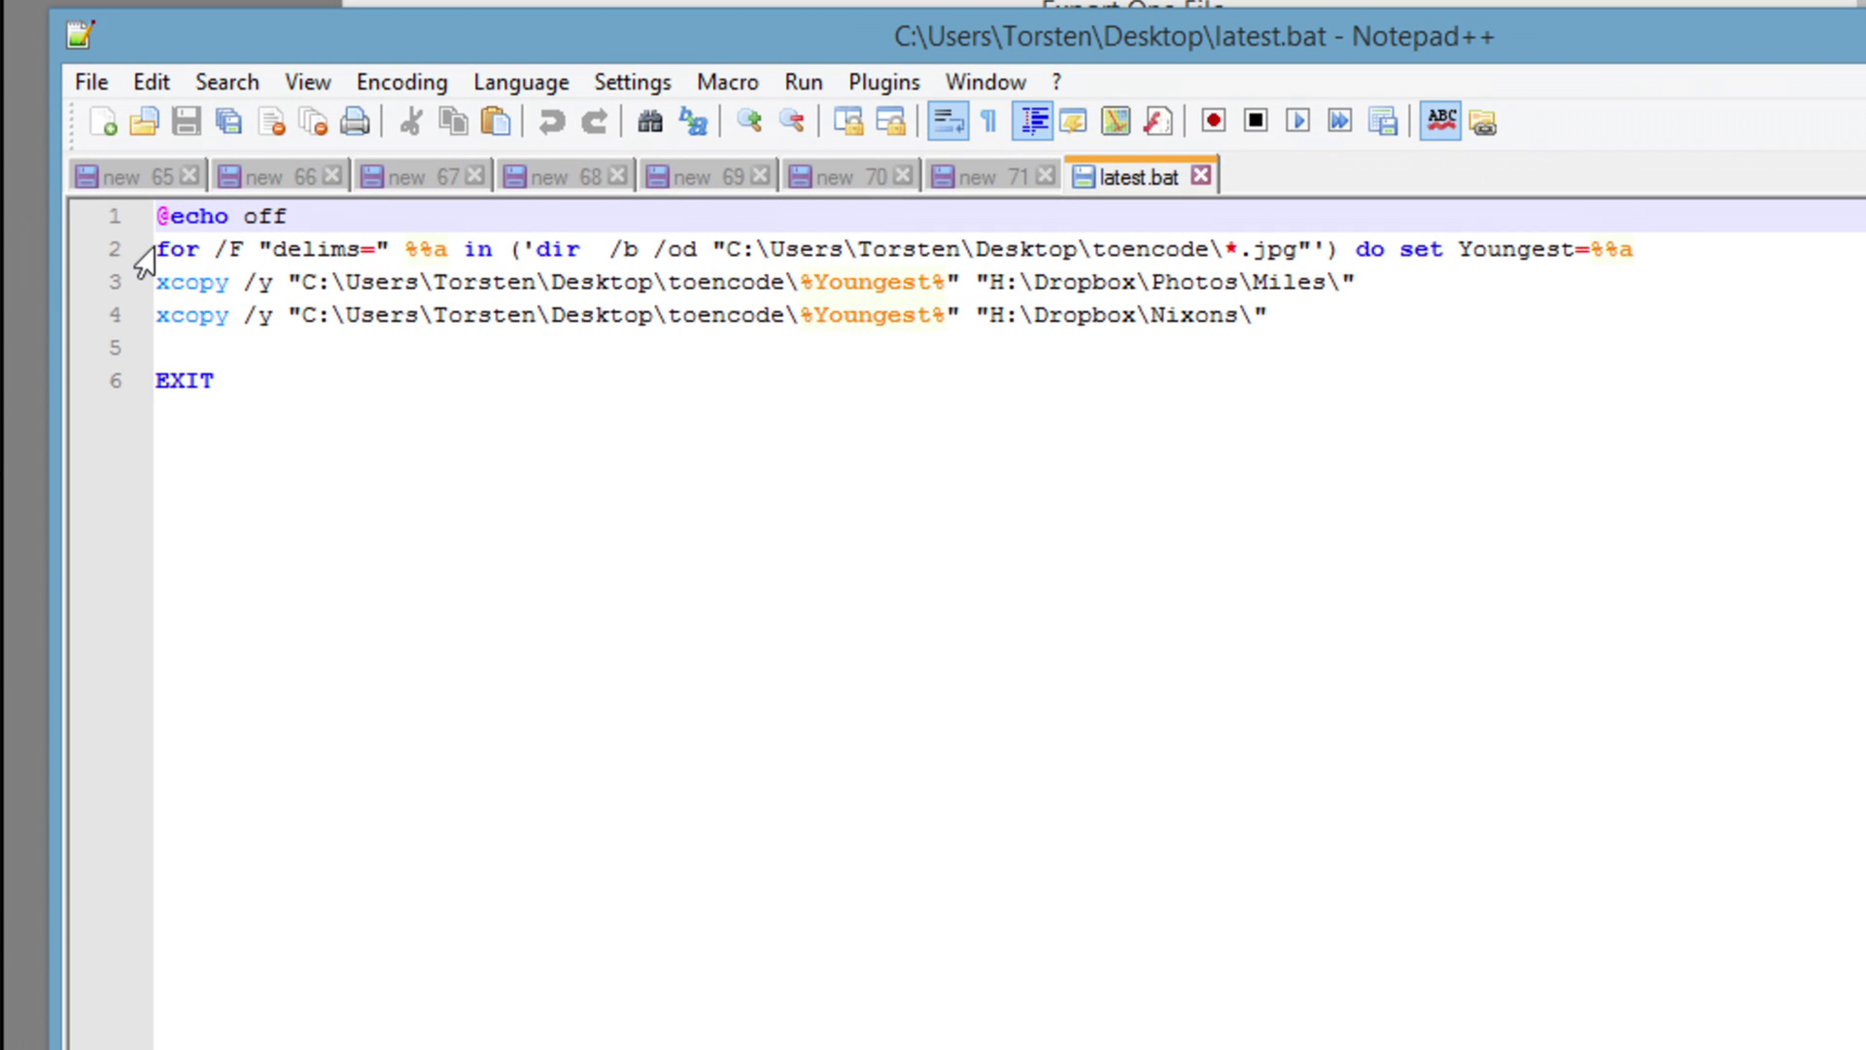
drag(729, 251, 1302, 254)
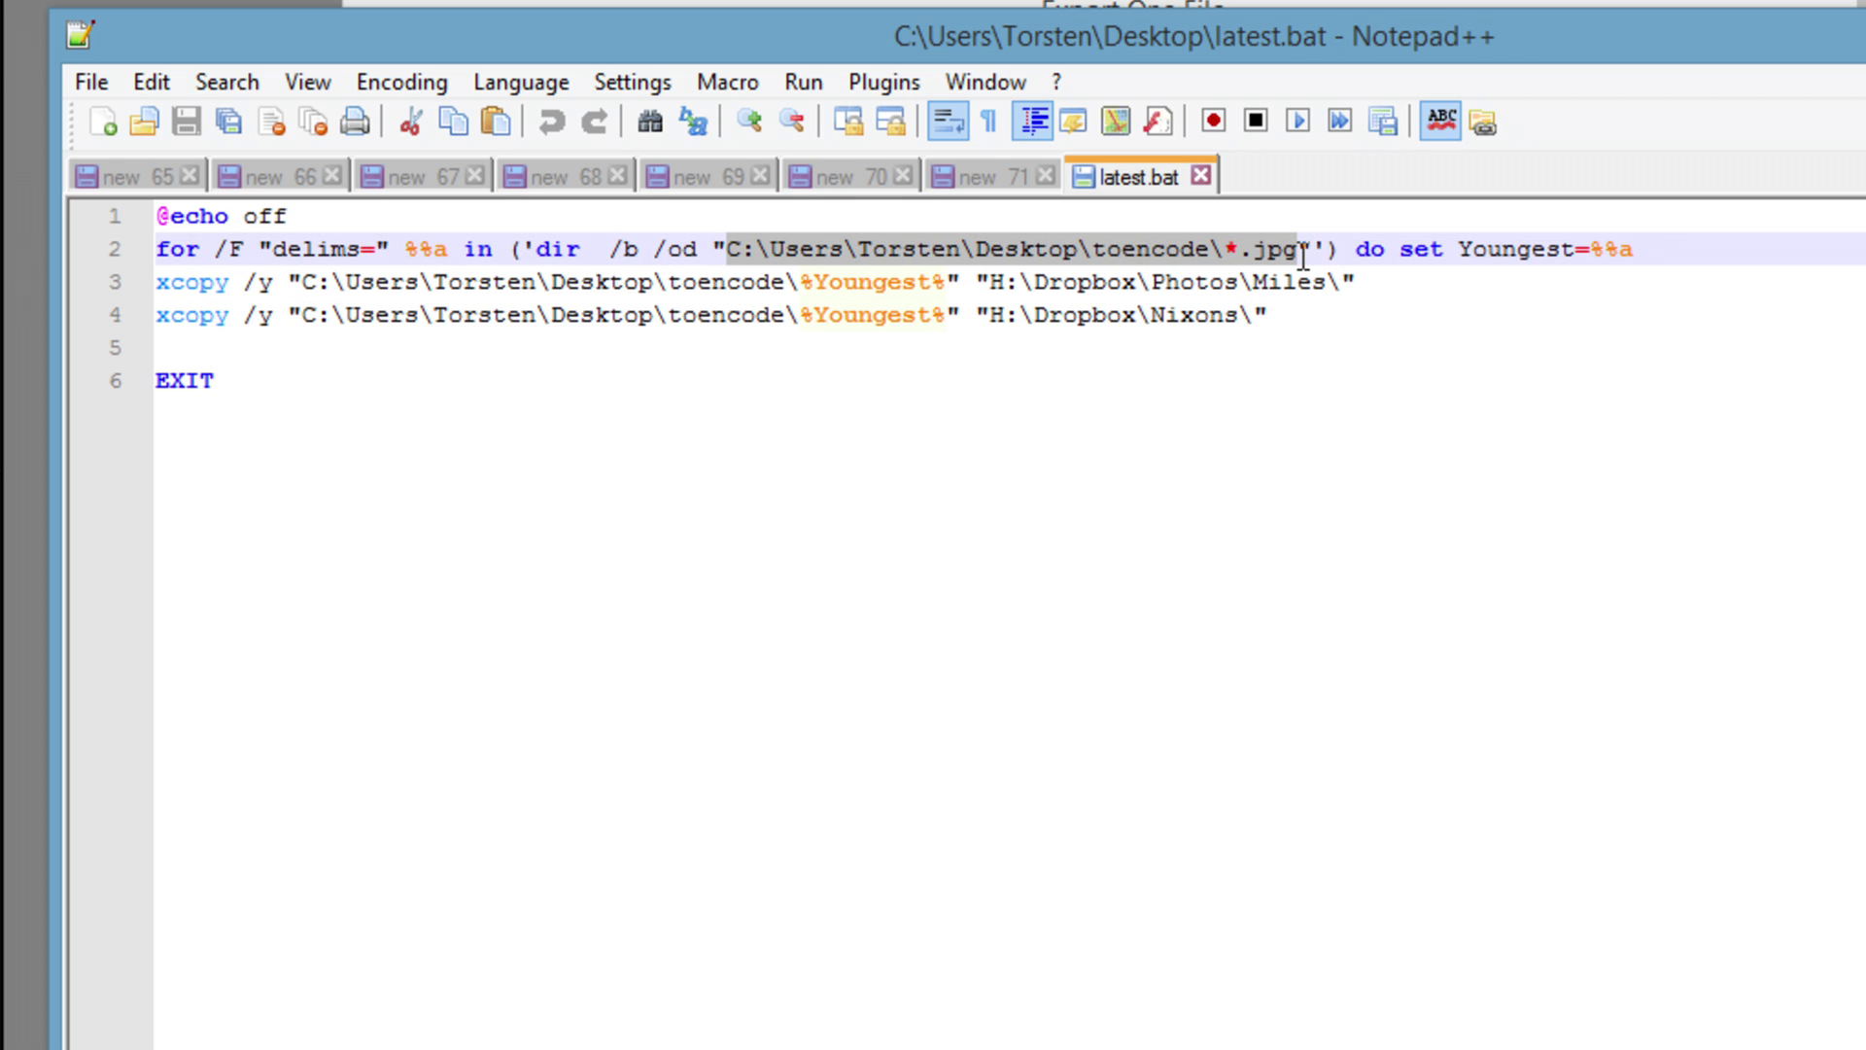
click(1154, 249)
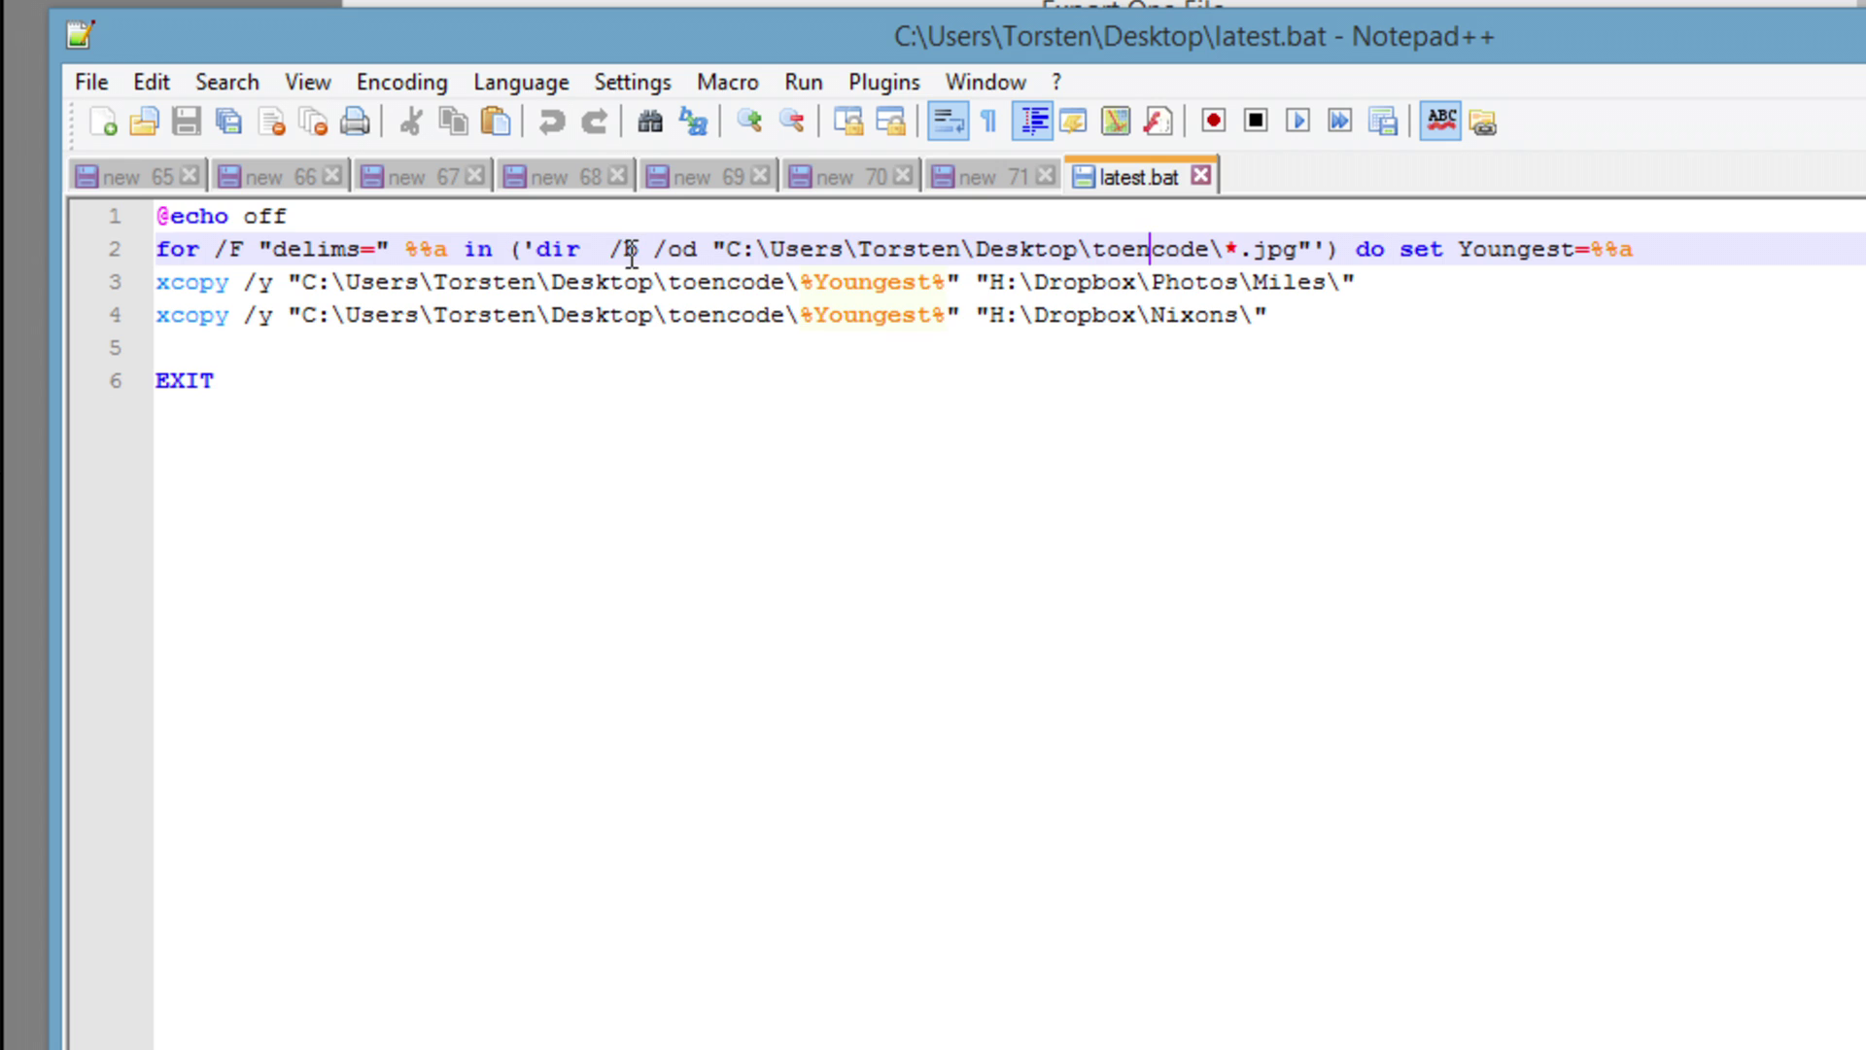
drag(610, 249, 653, 250)
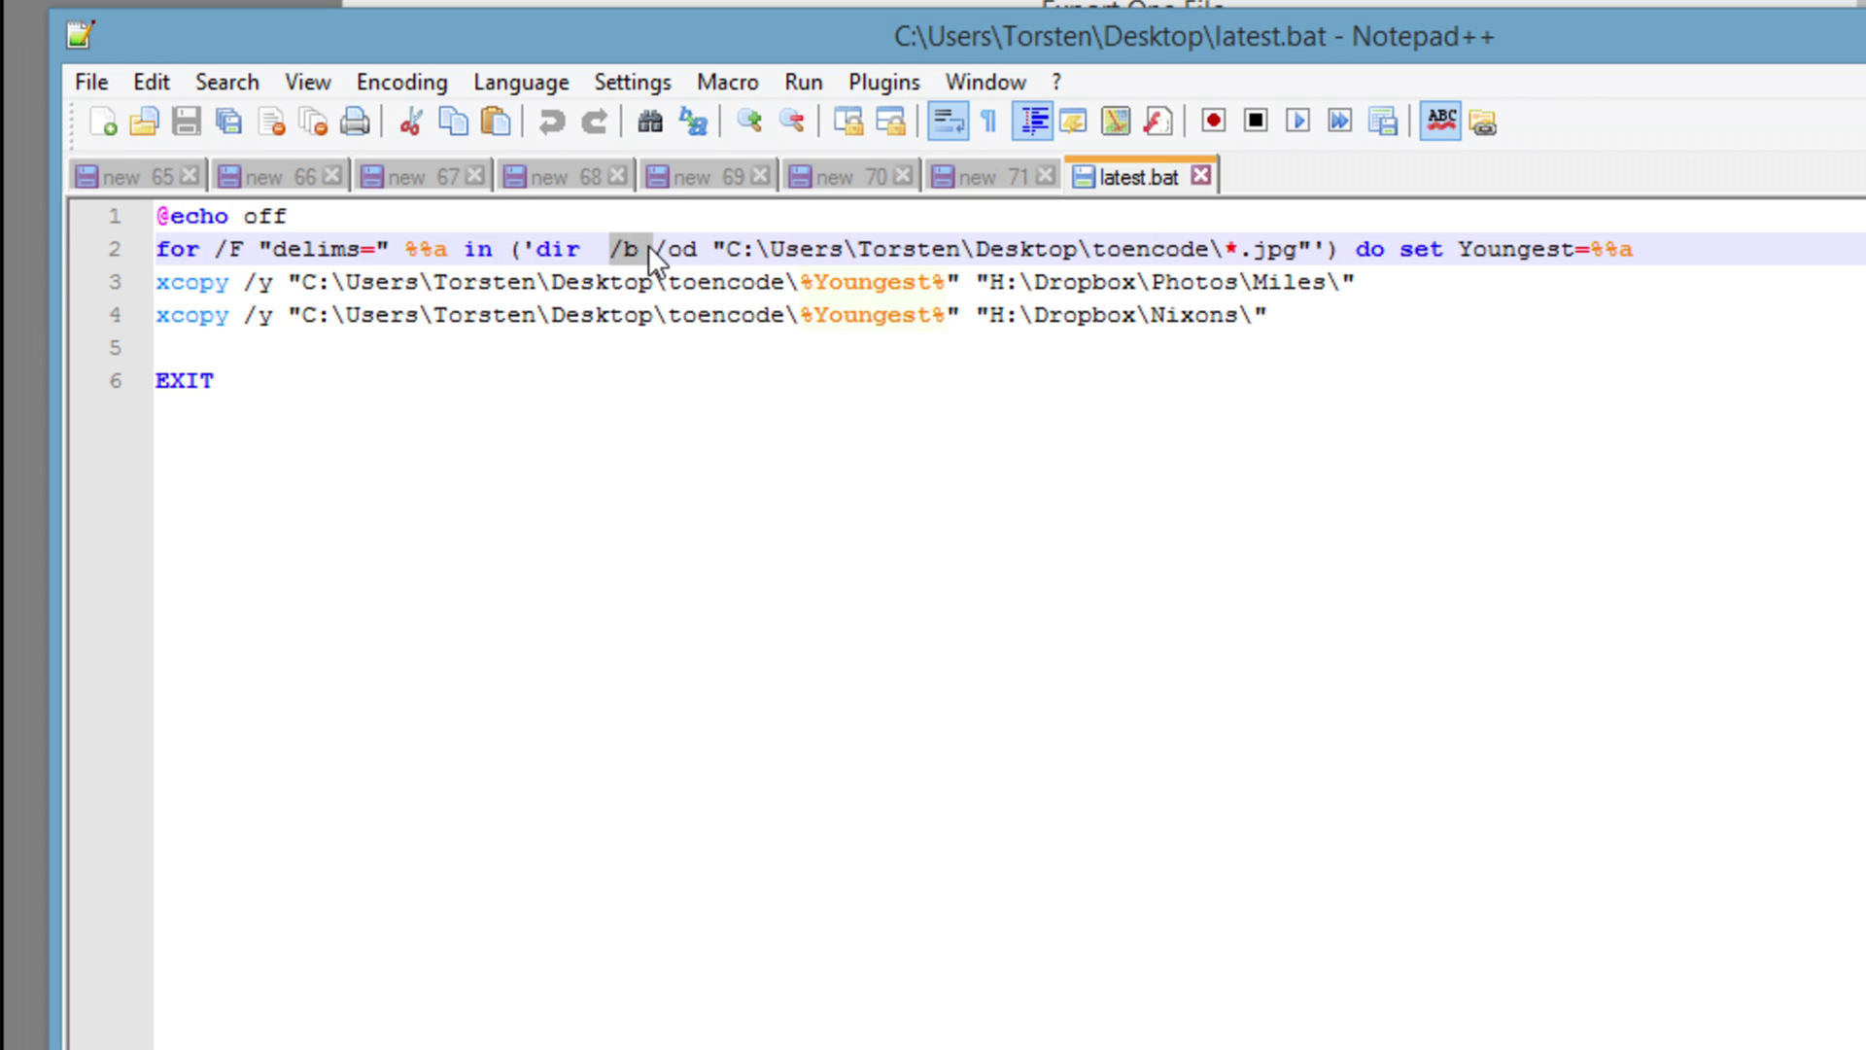
click(916, 249)
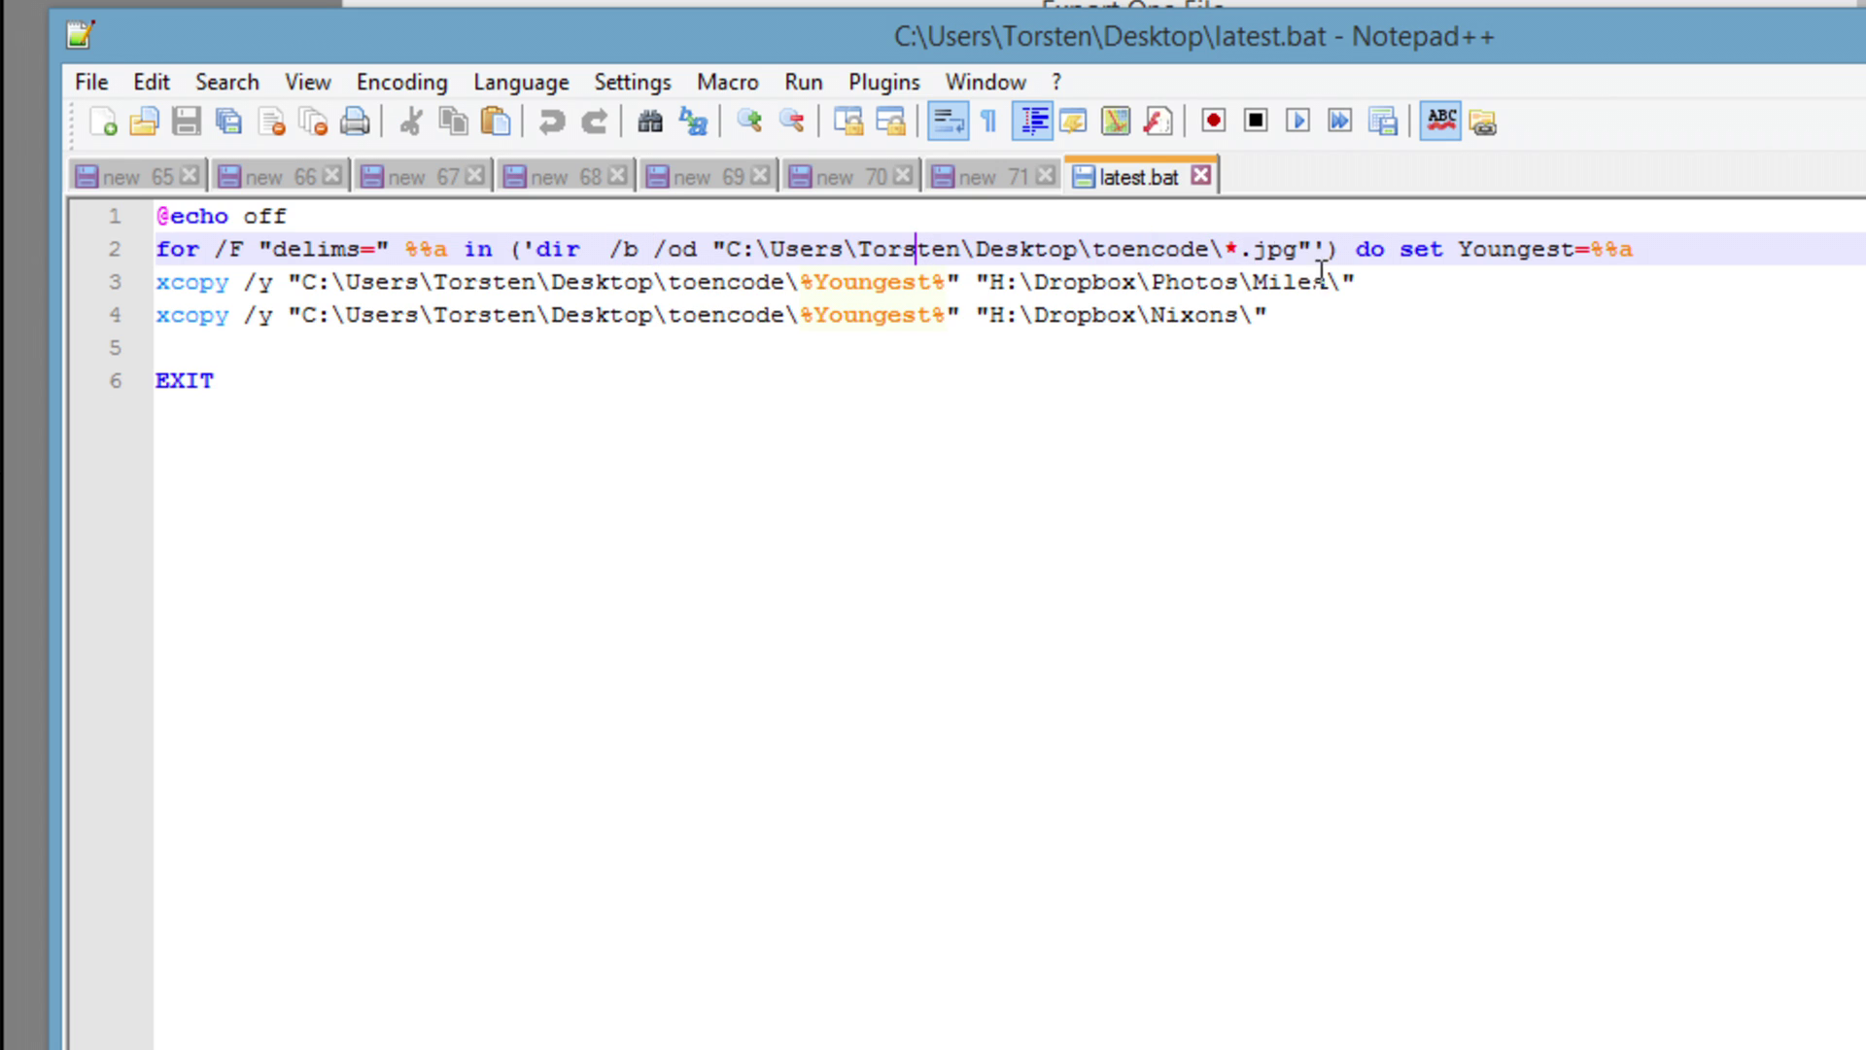
click(1264, 249)
double_click(1267, 248)
key(Left)
key(Left)
drag(1458, 250, 1636, 249)
click(1061, 249)
click(287, 282)
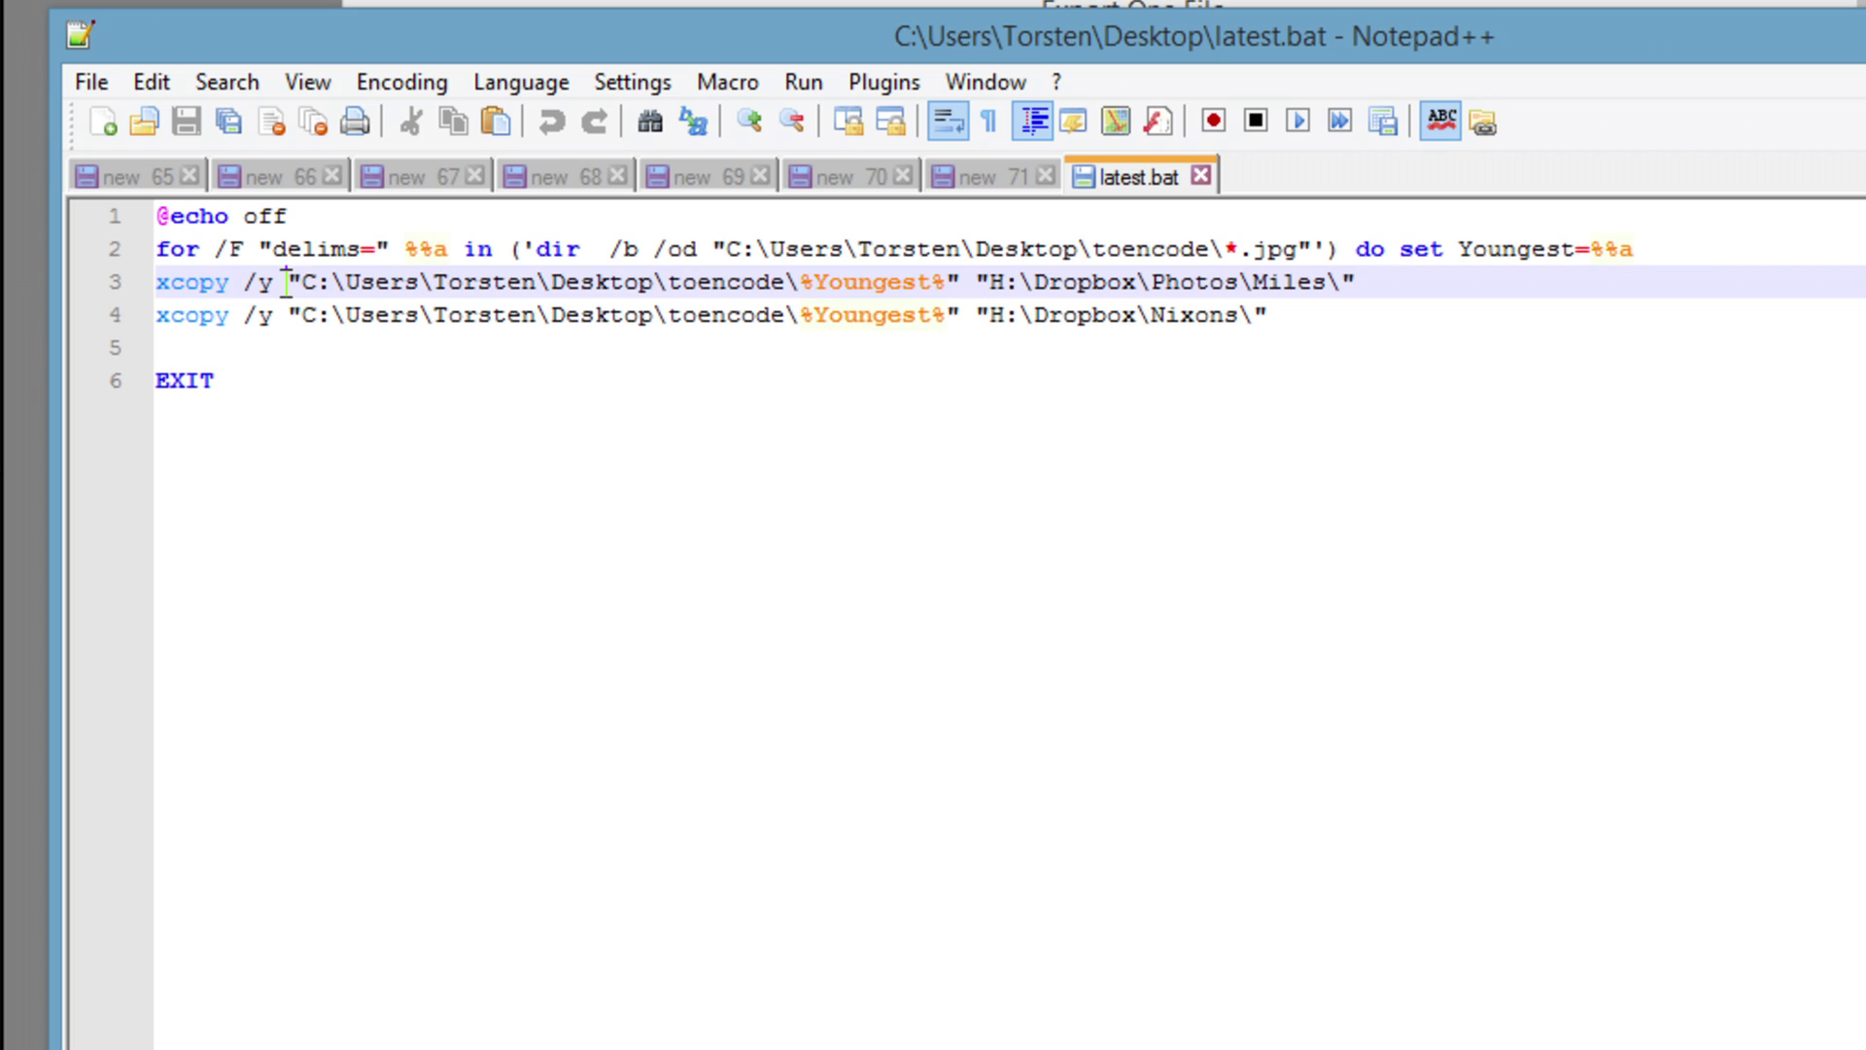
drag(243, 282, 273, 281)
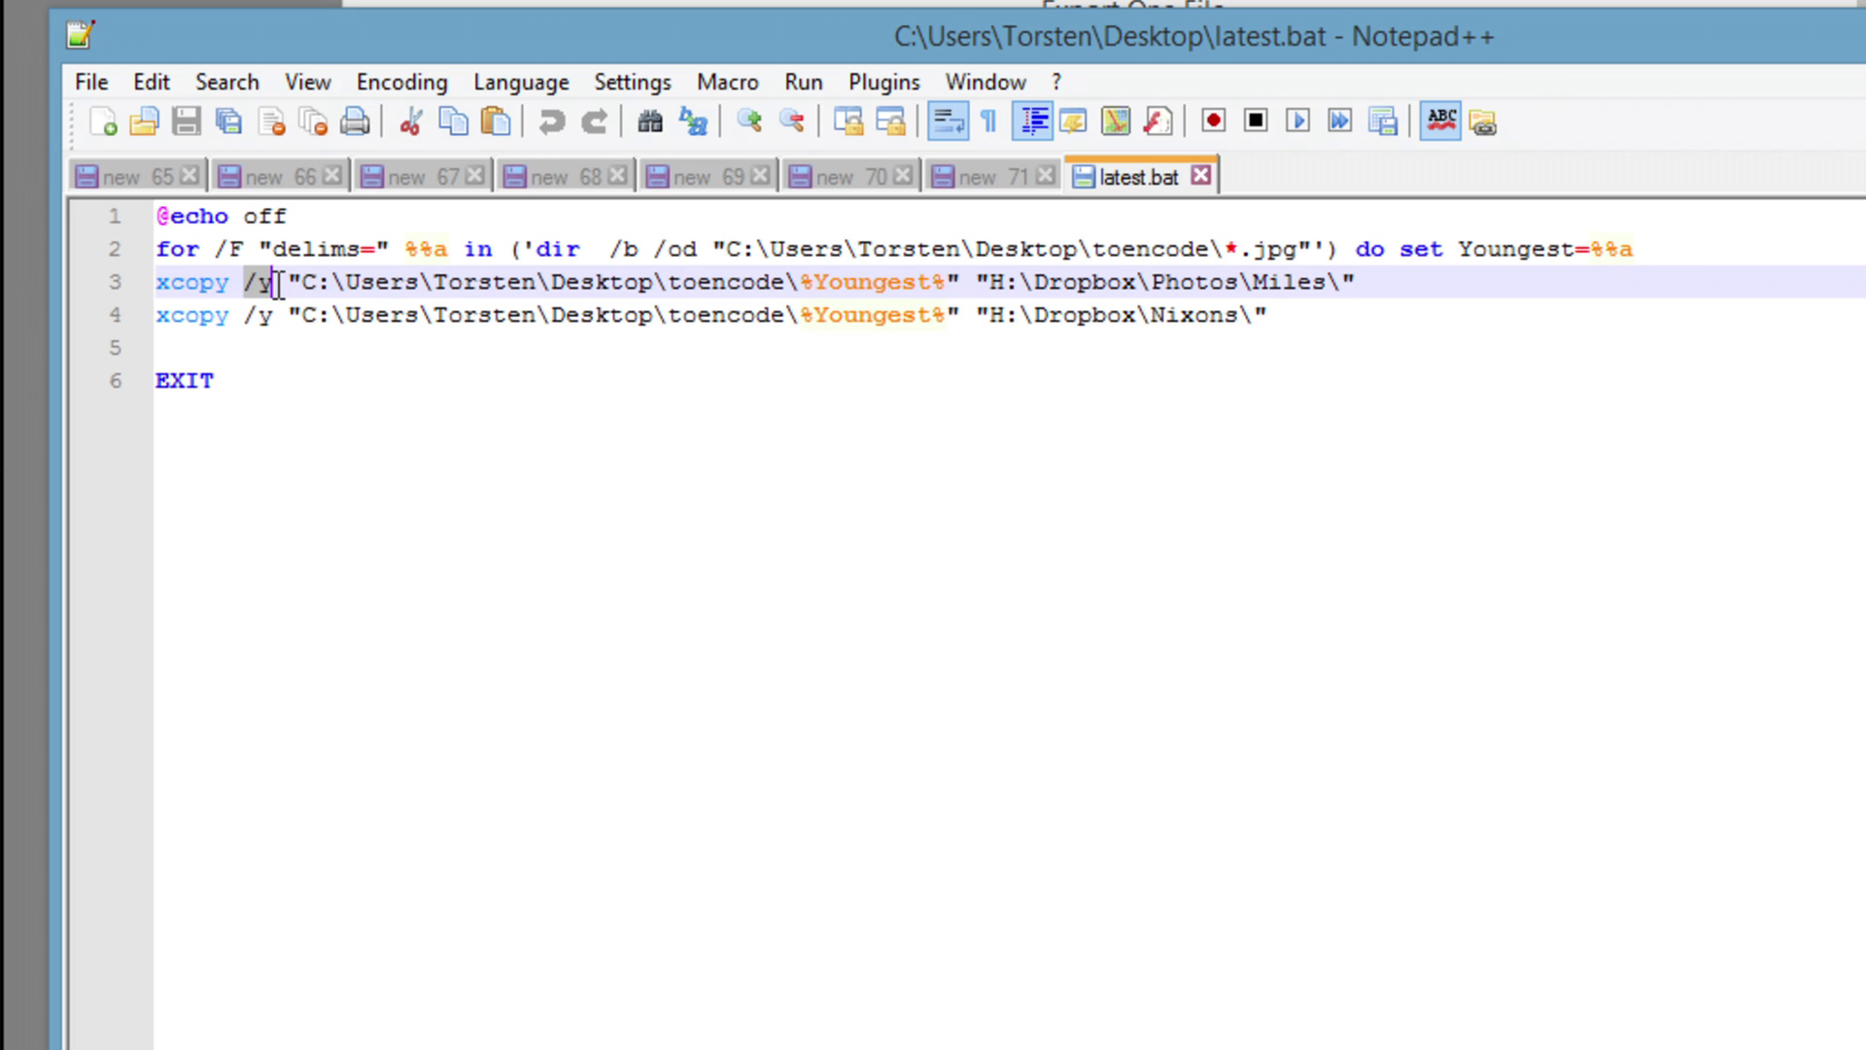
click(334, 282)
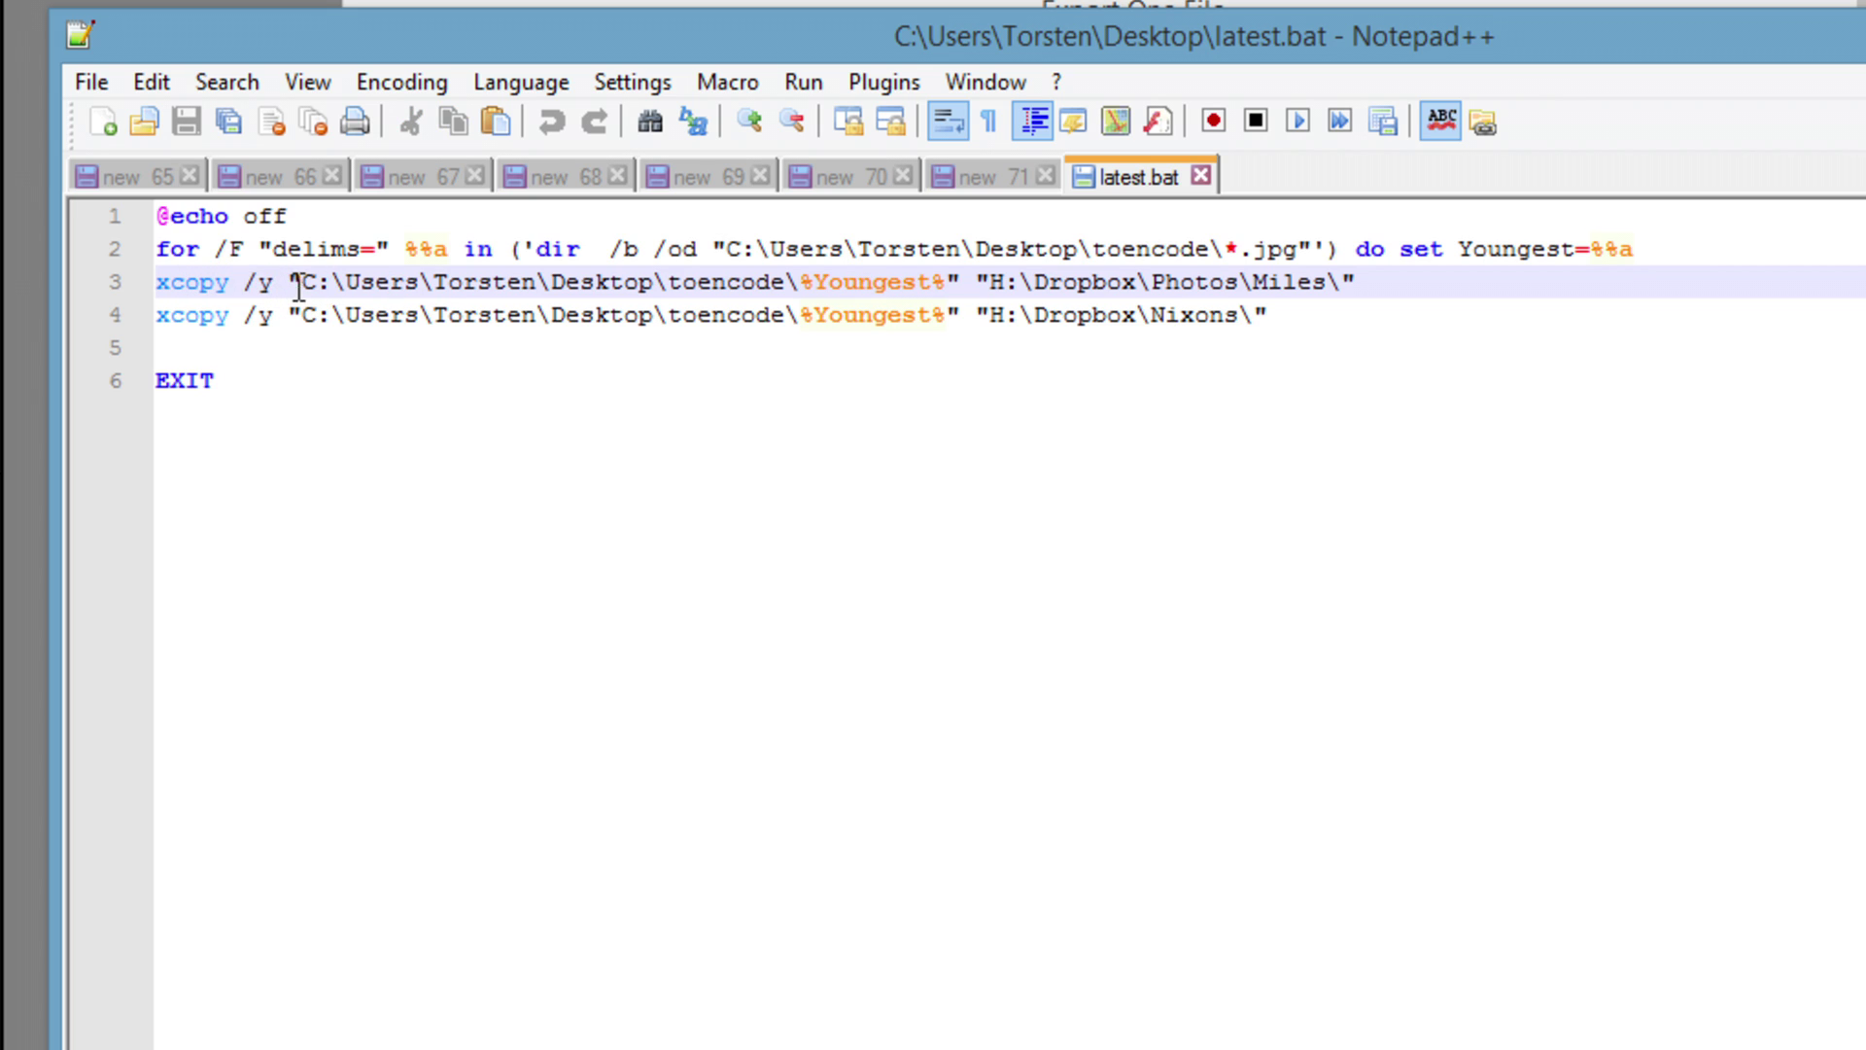
drag(244, 282, 273, 282)
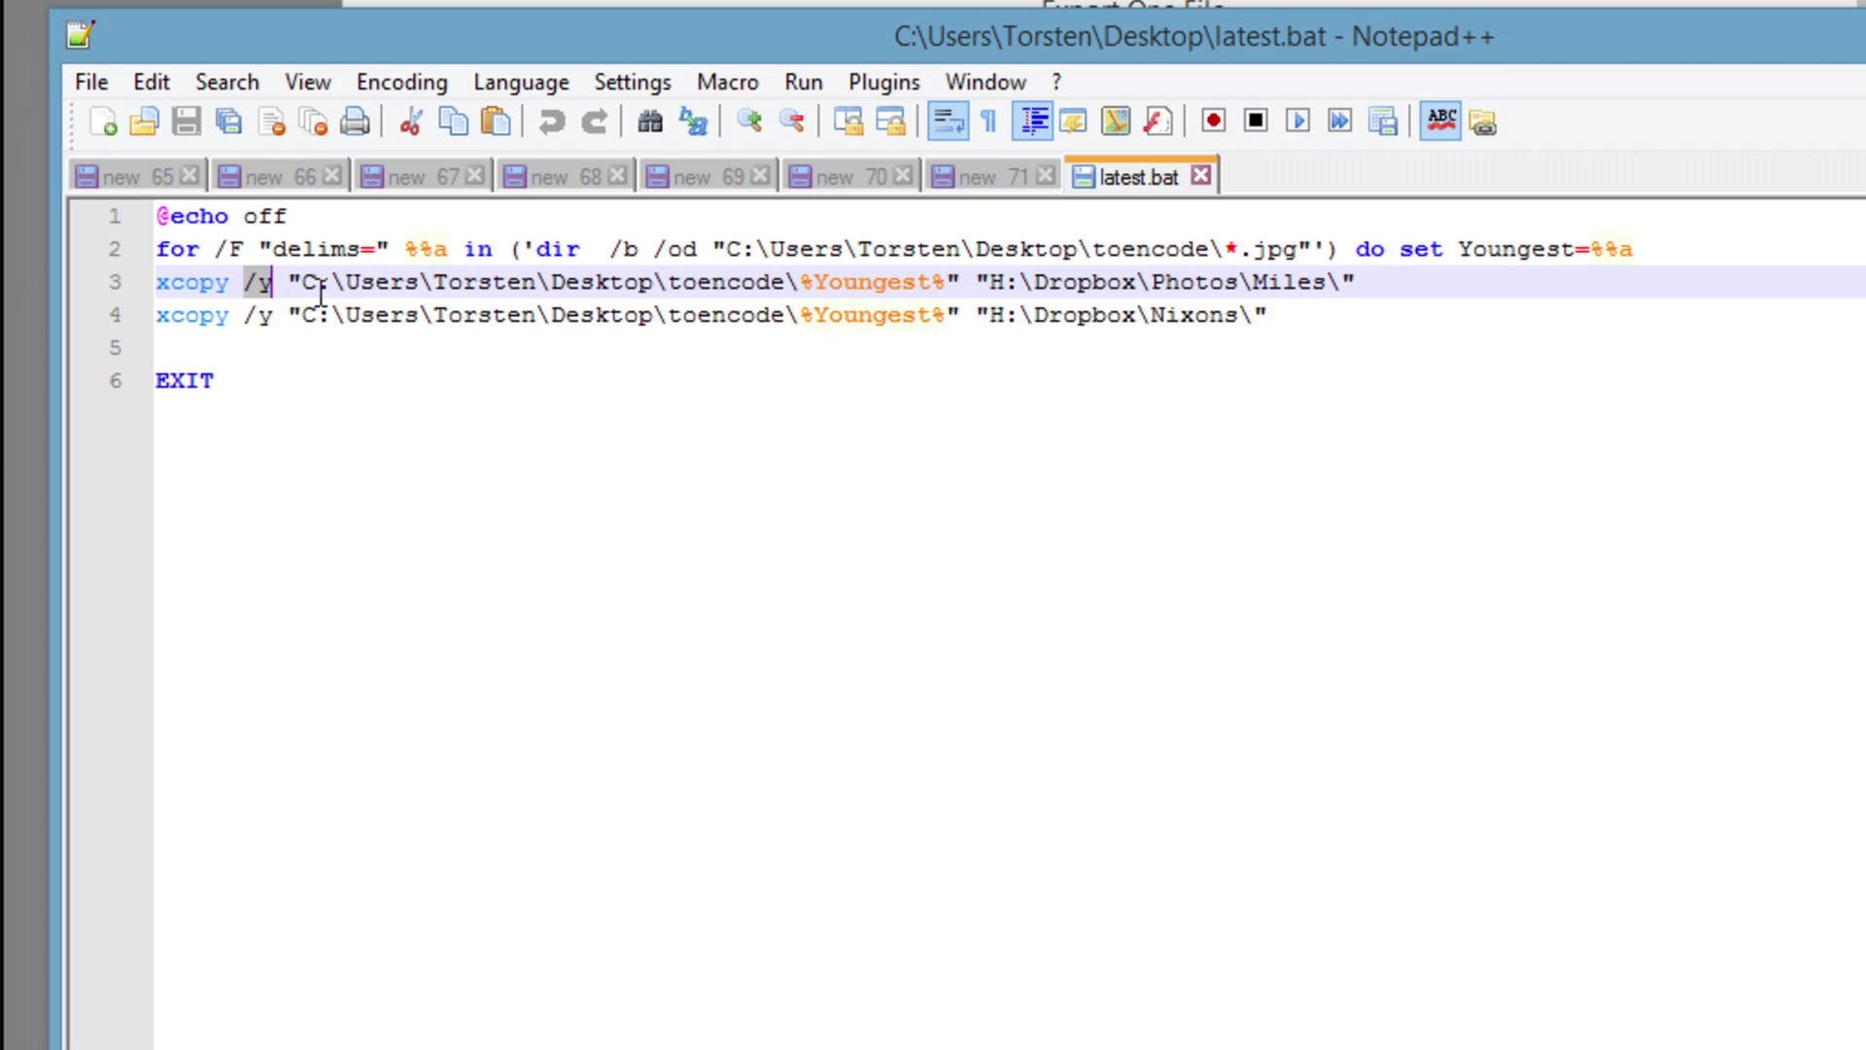
click(317, 284)
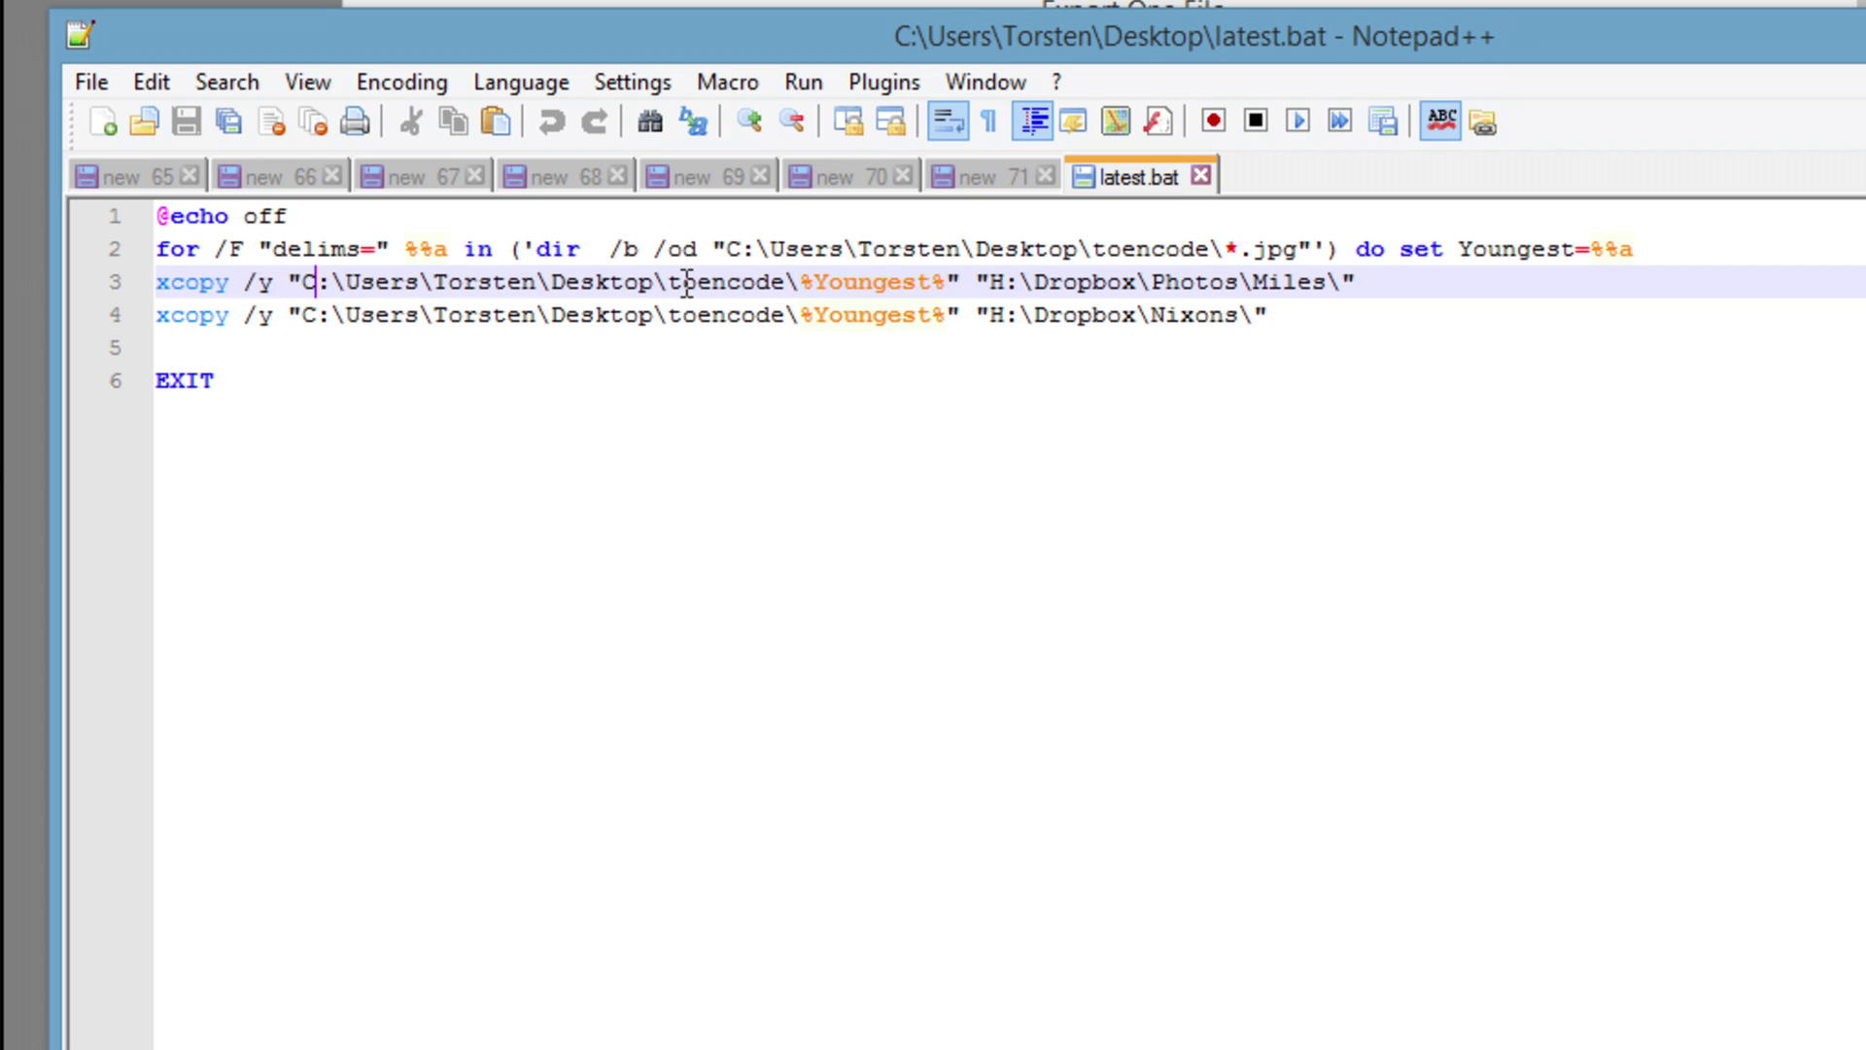
click(799, 282)
drag(1034, 281, 1349, 270)
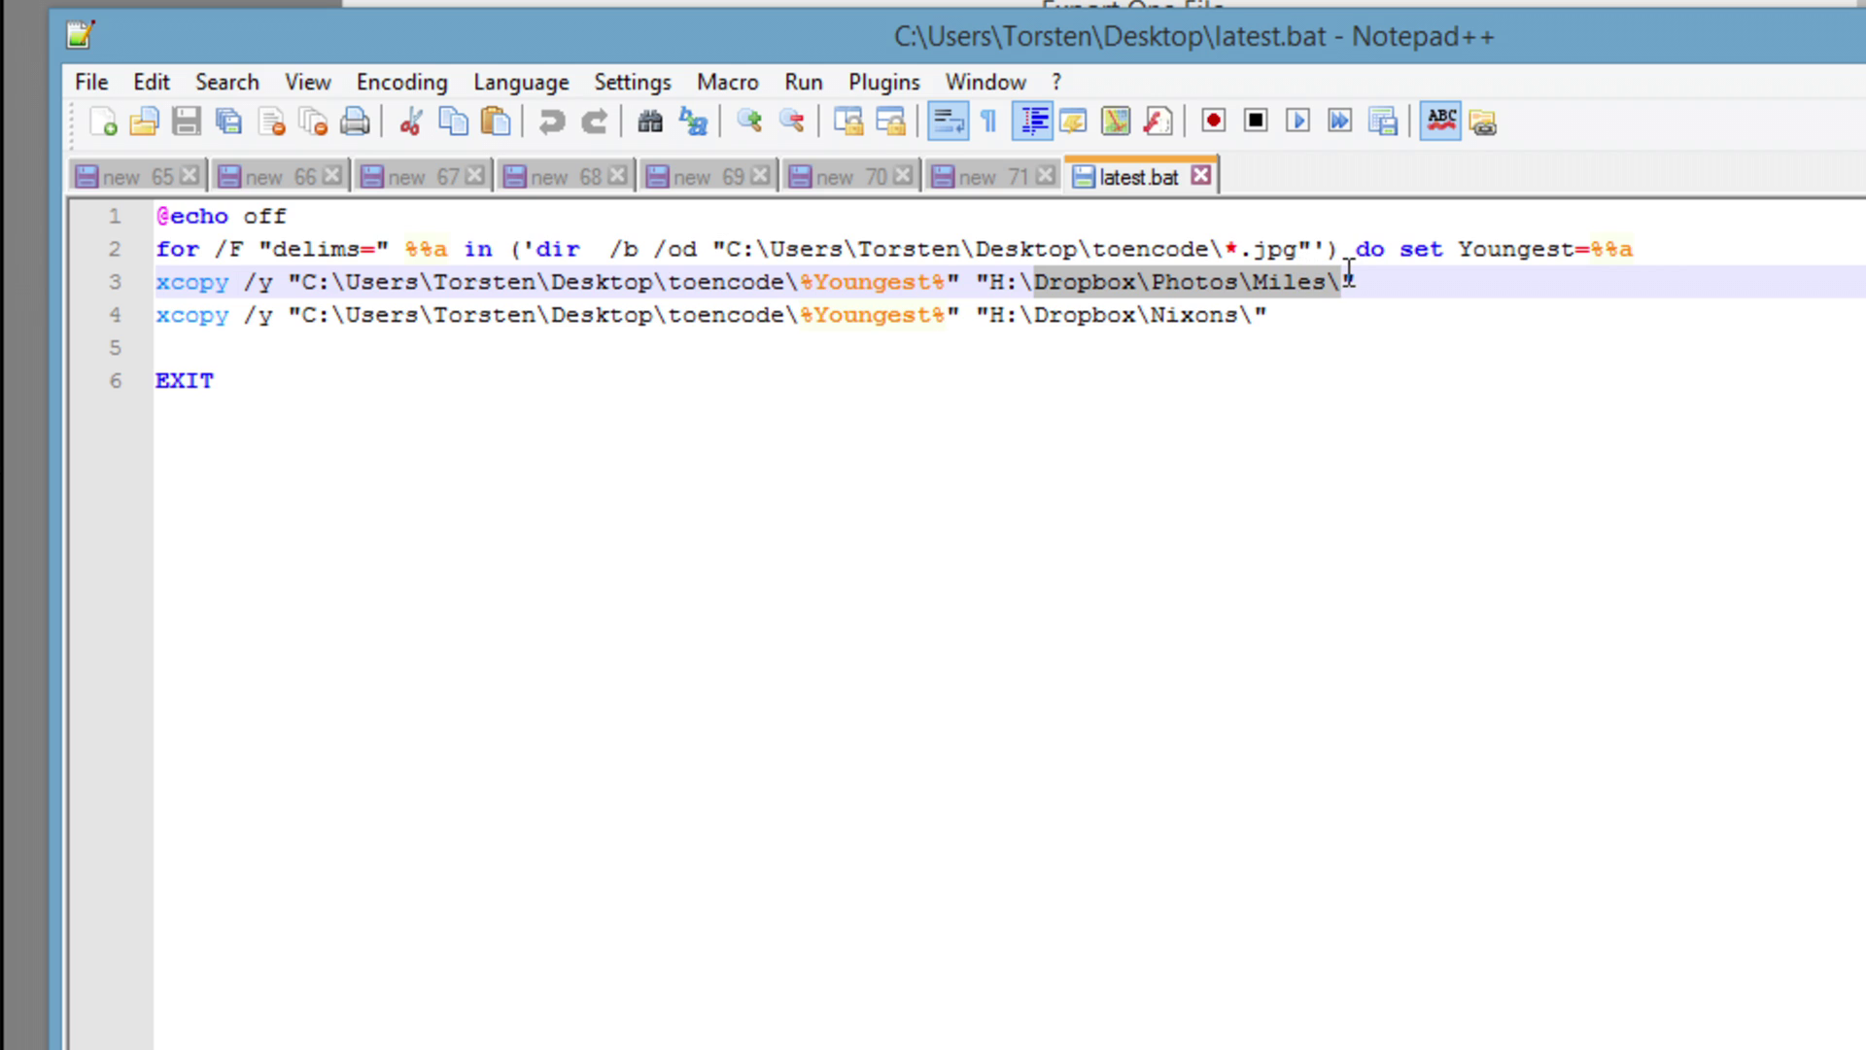
click(1152, 283)
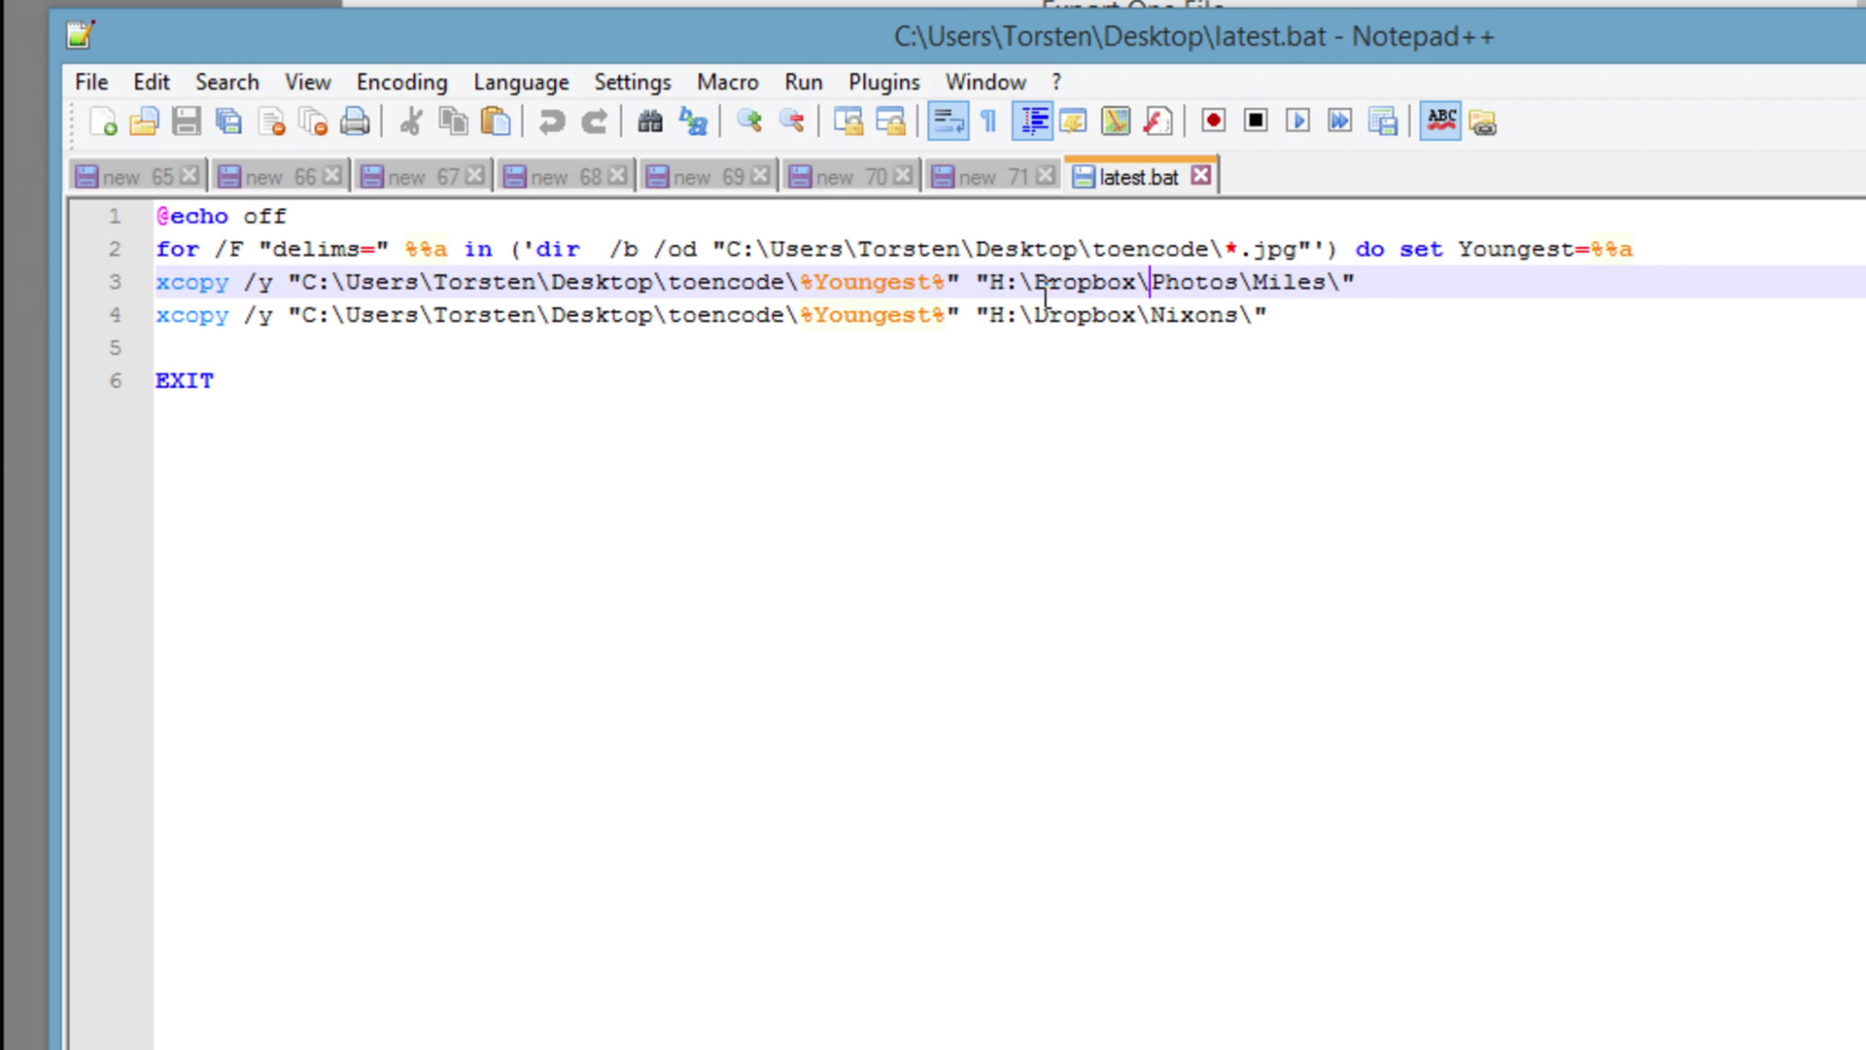
drag(1018, 282, 1343, 282)
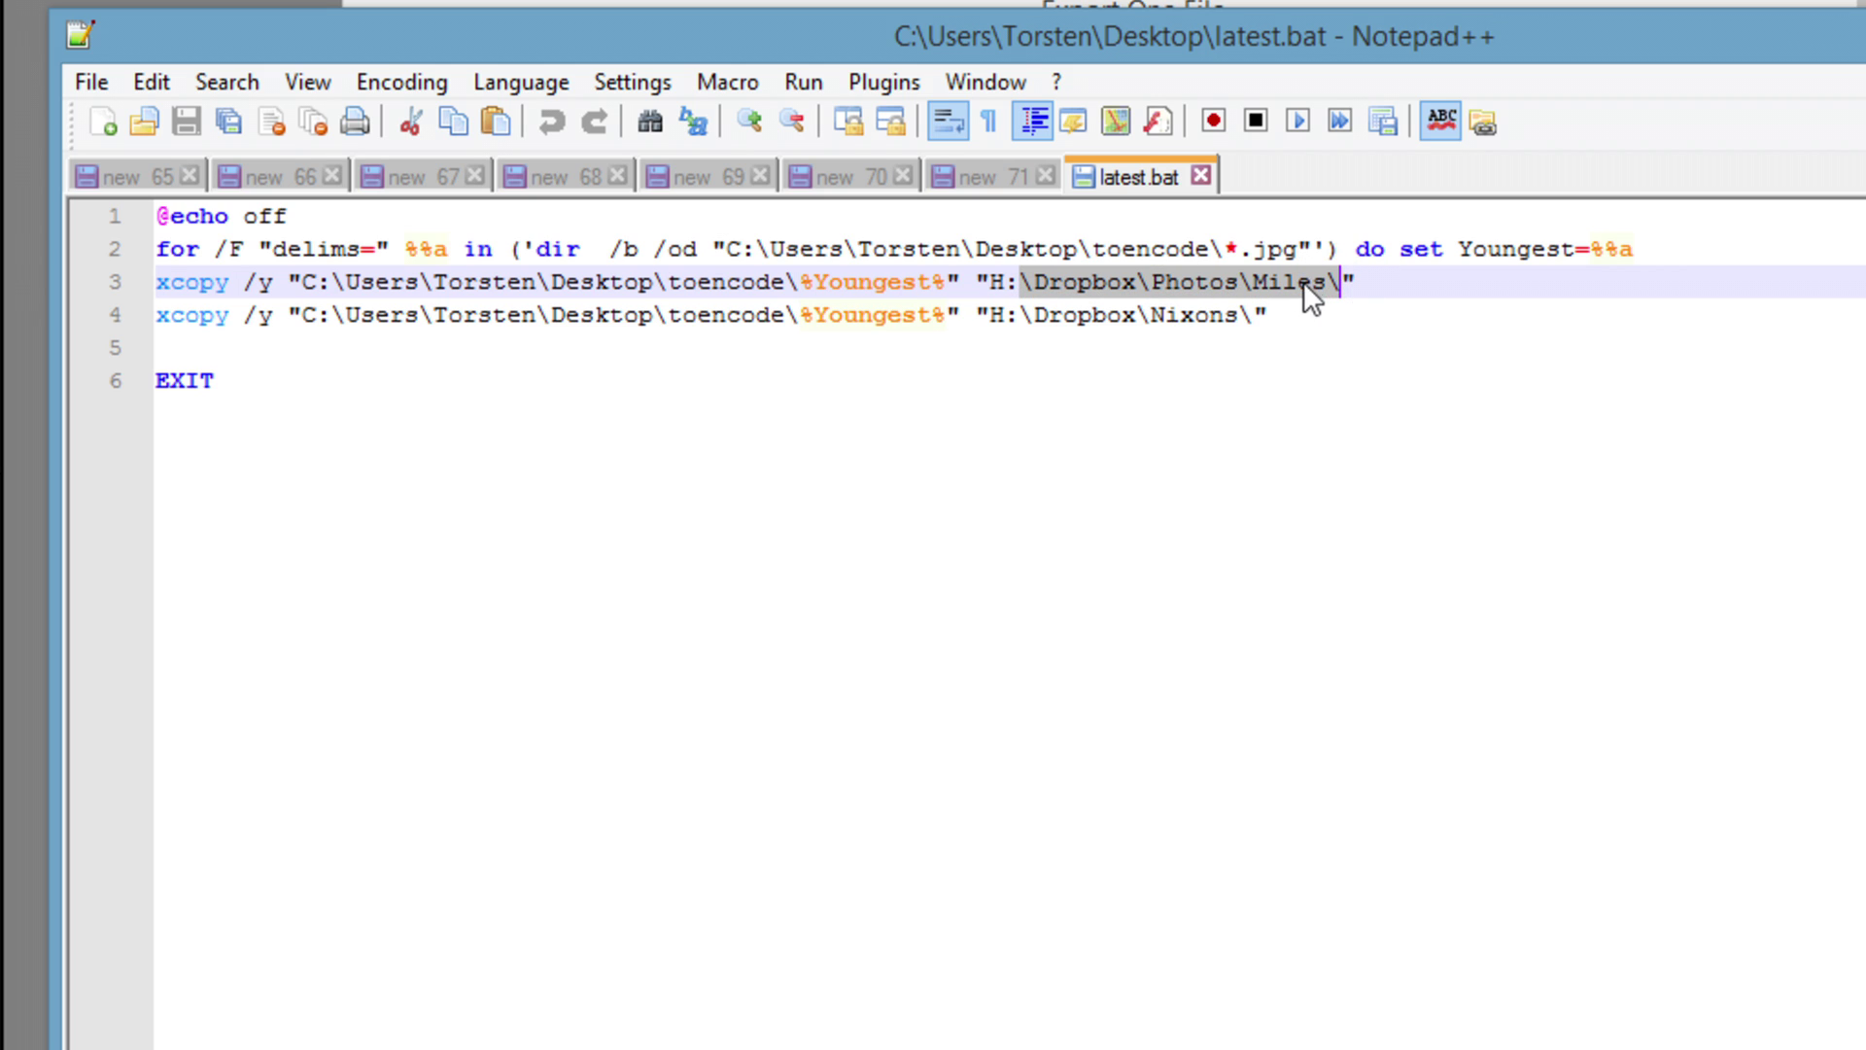
click(1341, 284)
drag(1019, 316, 1262, 321)
click(1145, 316)
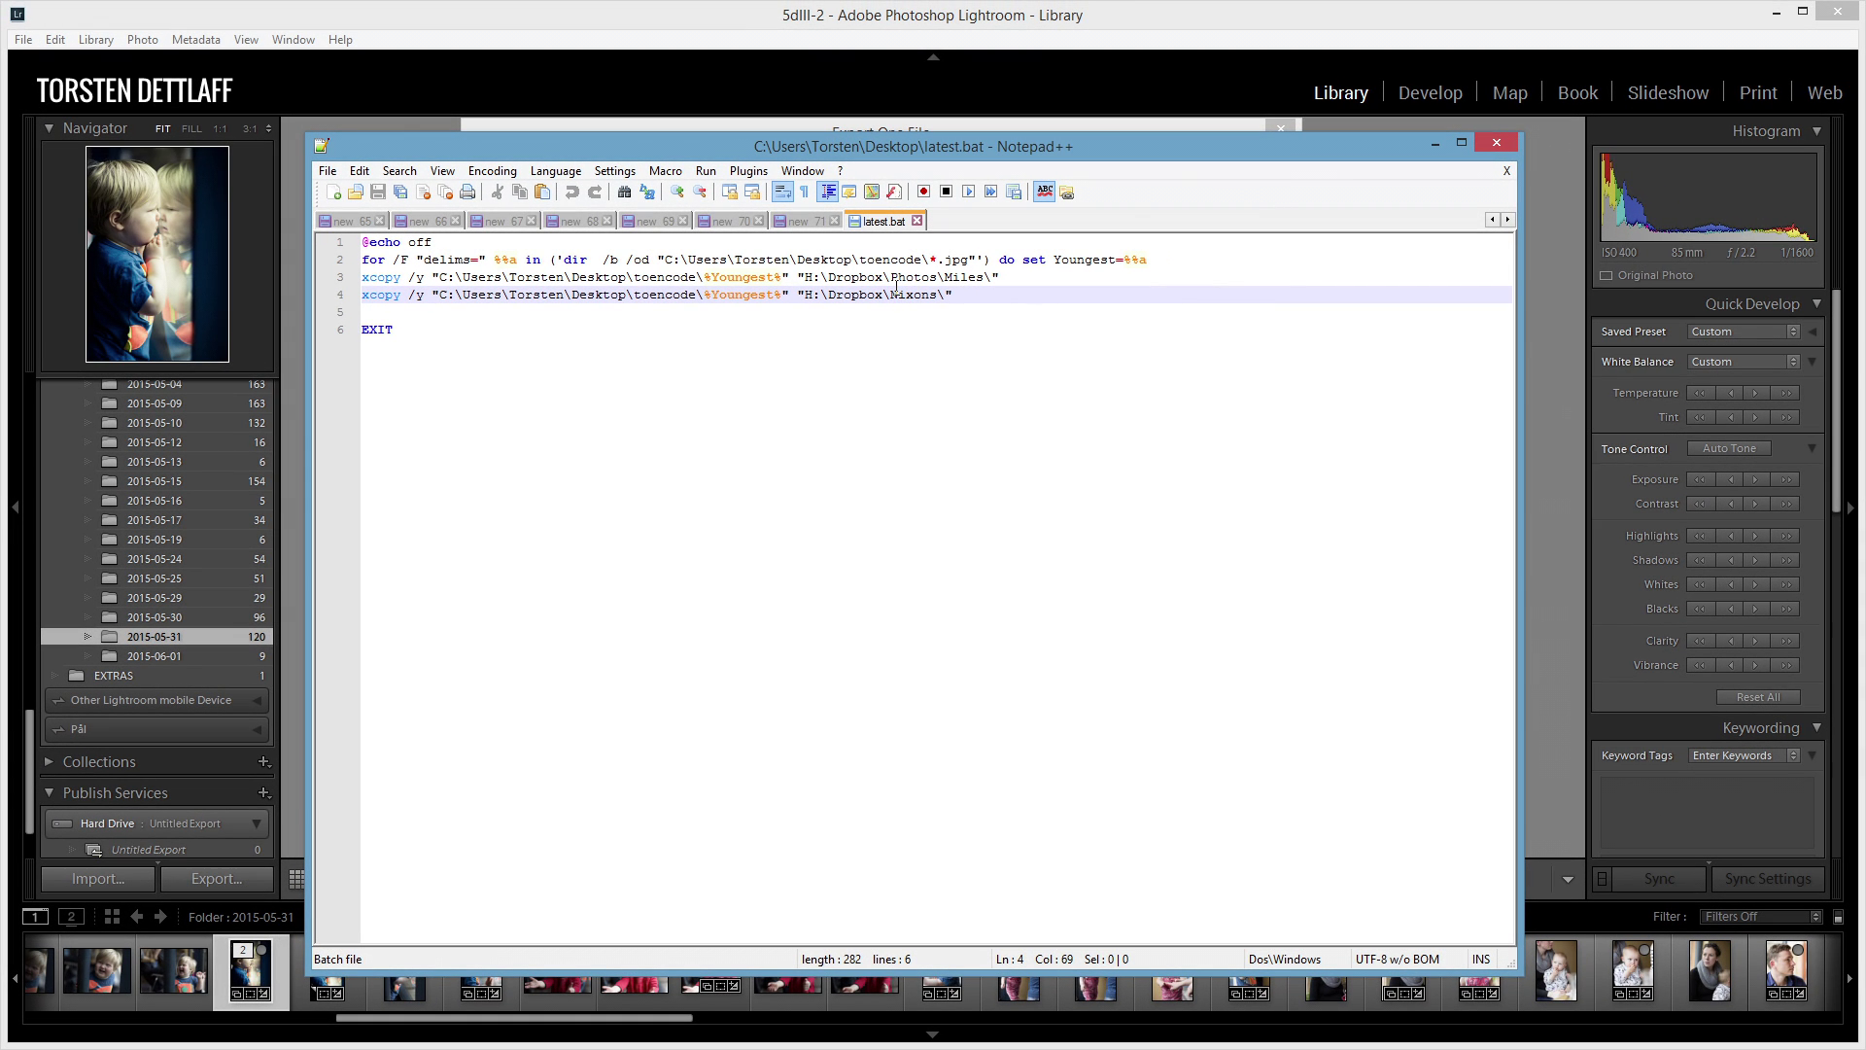
- Close Notepad++, confirm latest.bat is in the Export Actions folder, then close Explorer
click(1499, 144)
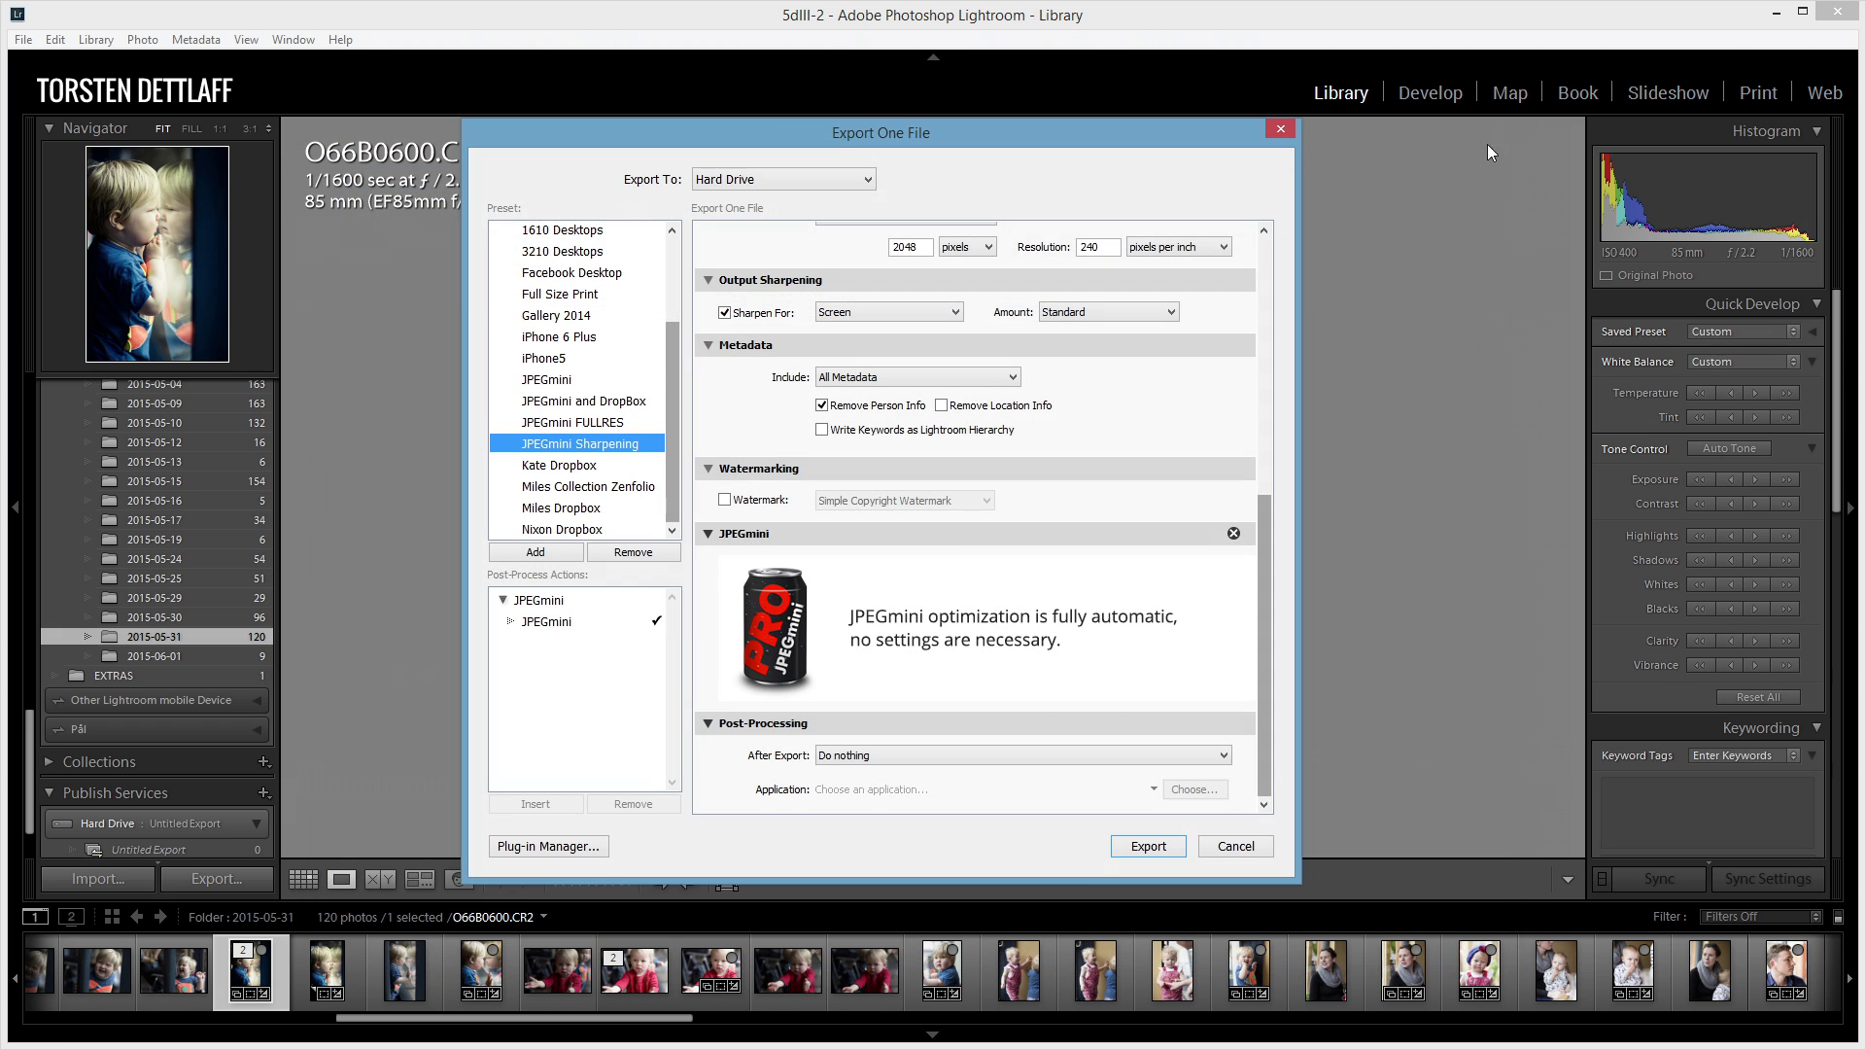
click(882, 754)
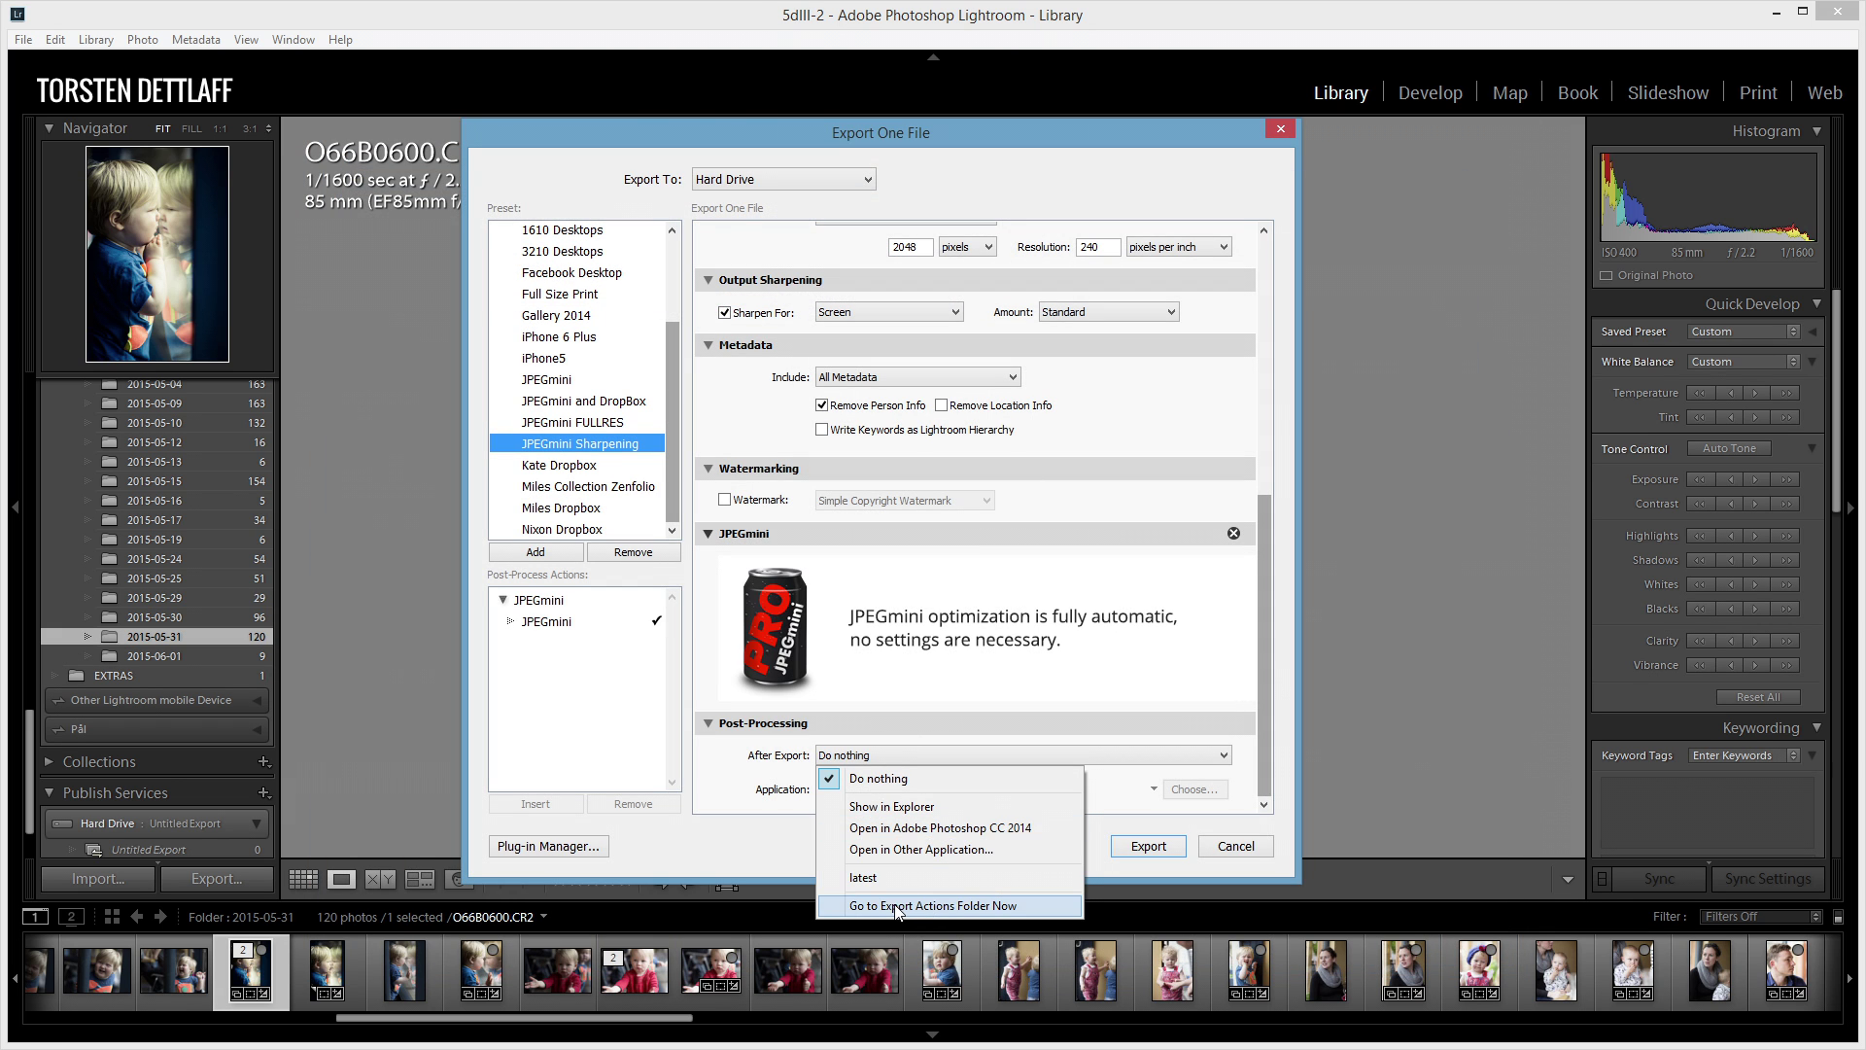
click(933, 905)
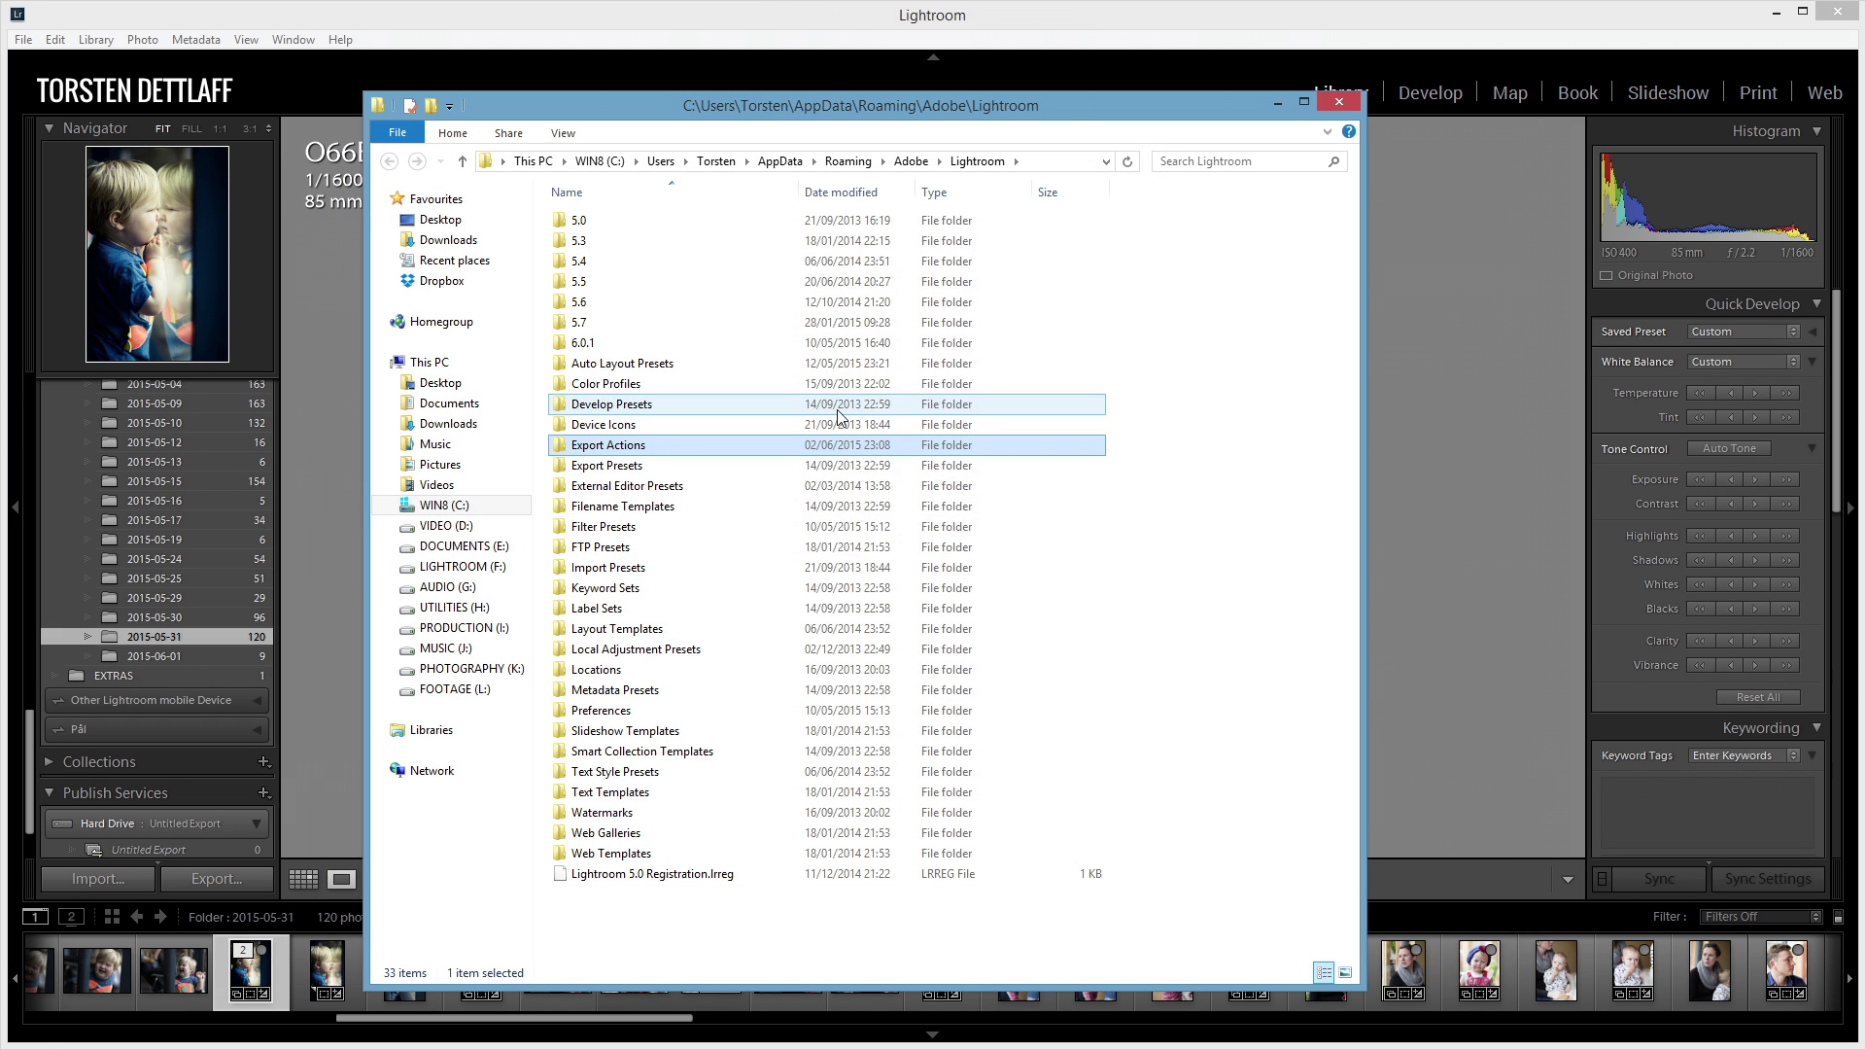
double_click(589, 447)
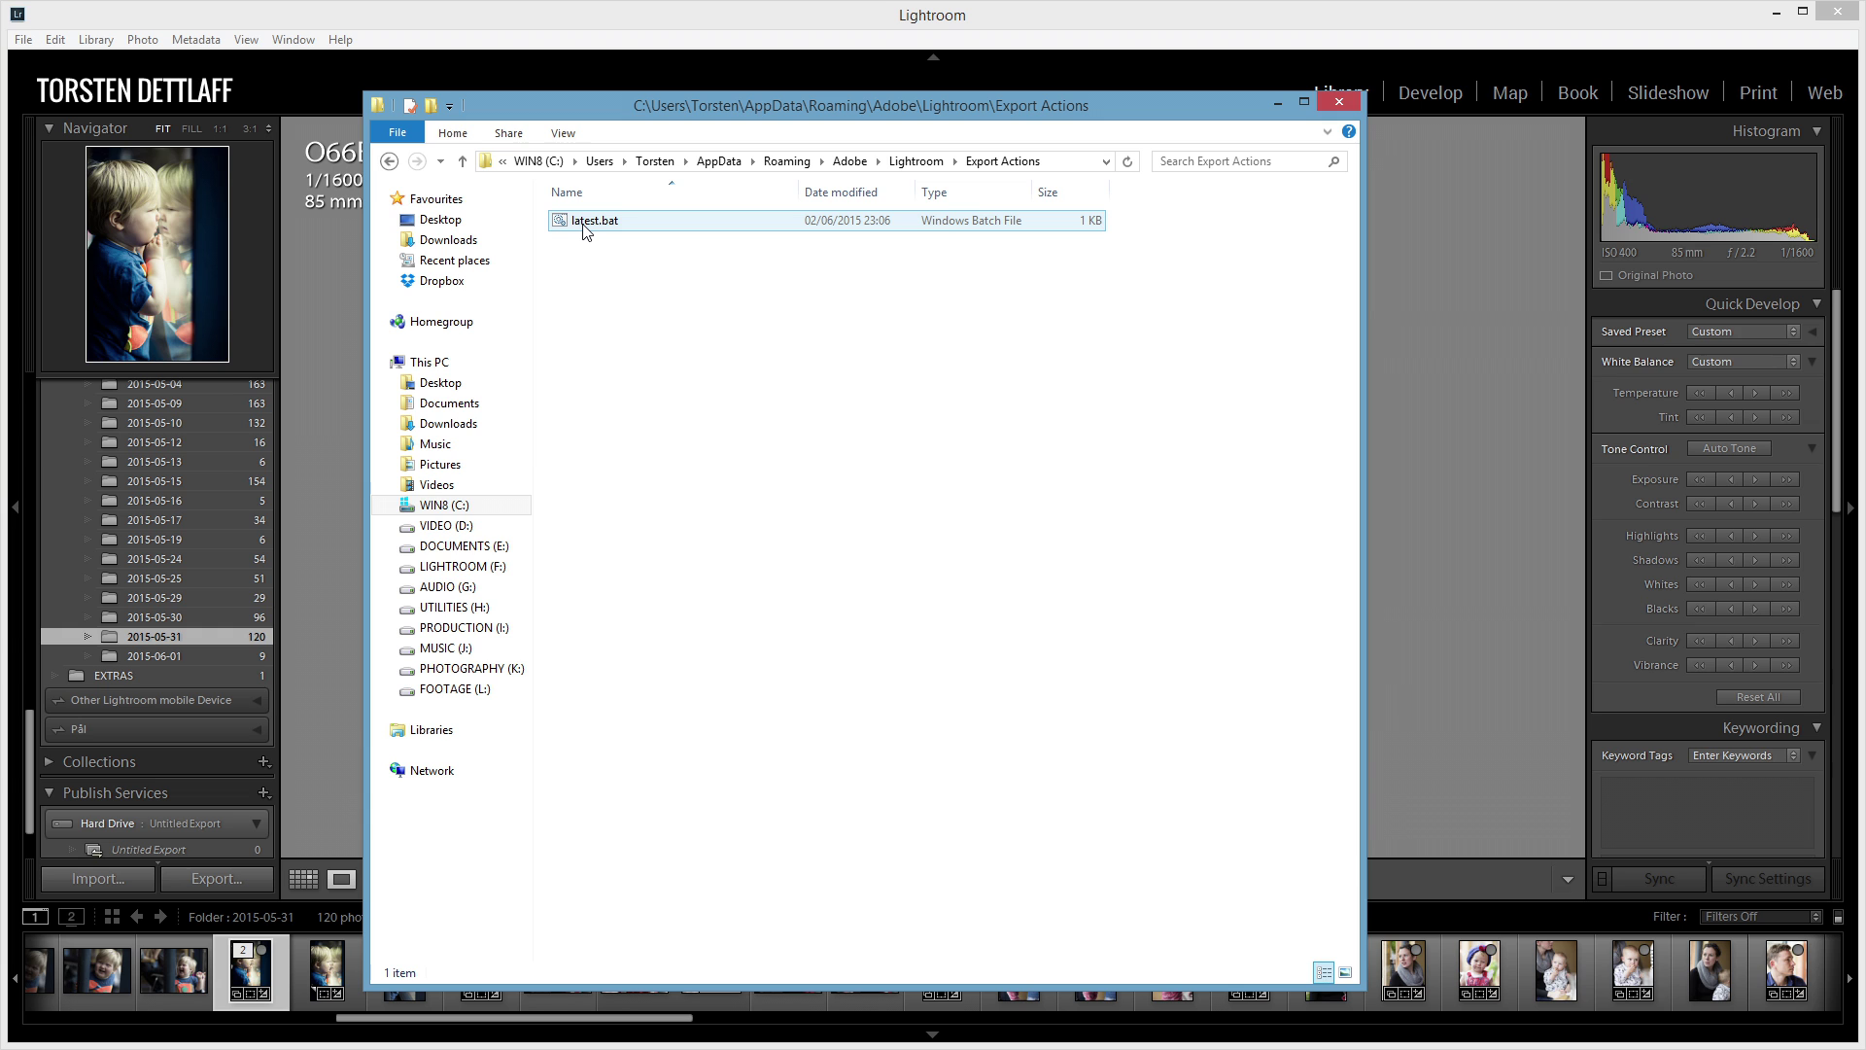
click(1339, 102)
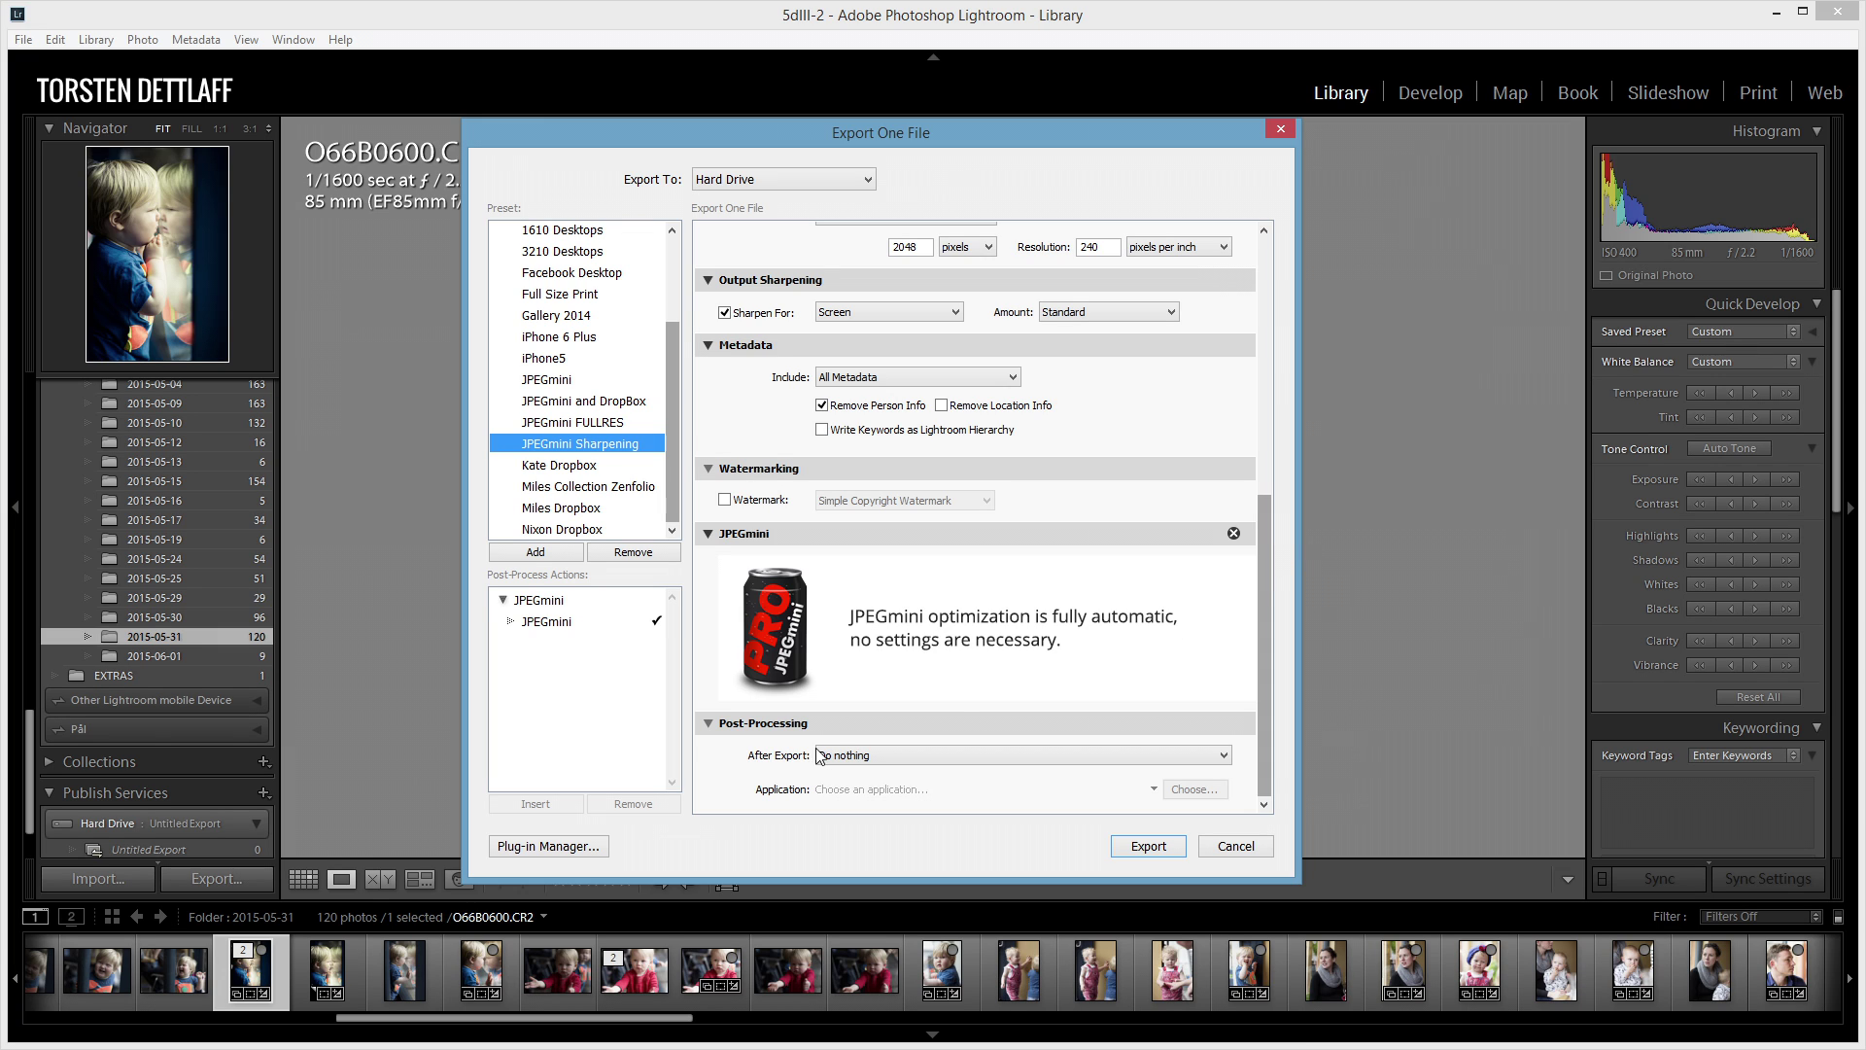
click(855, 756)
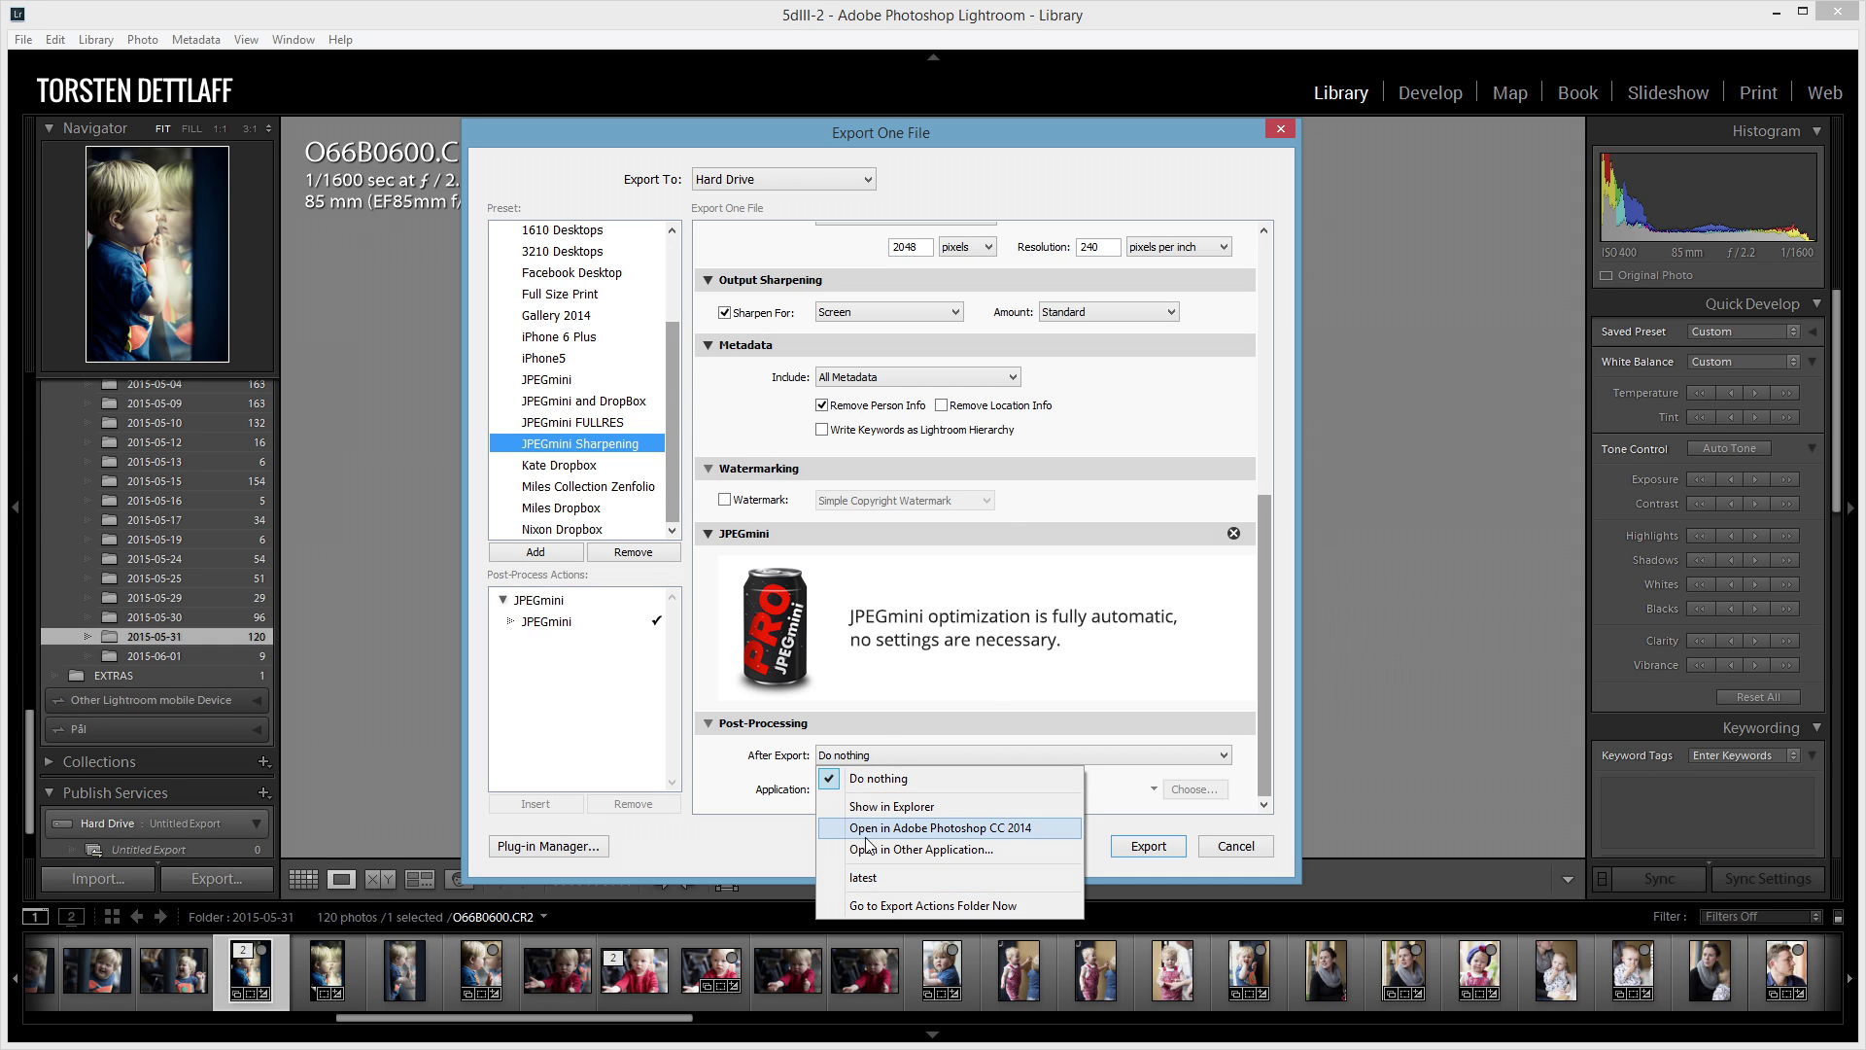
click(730, 785)
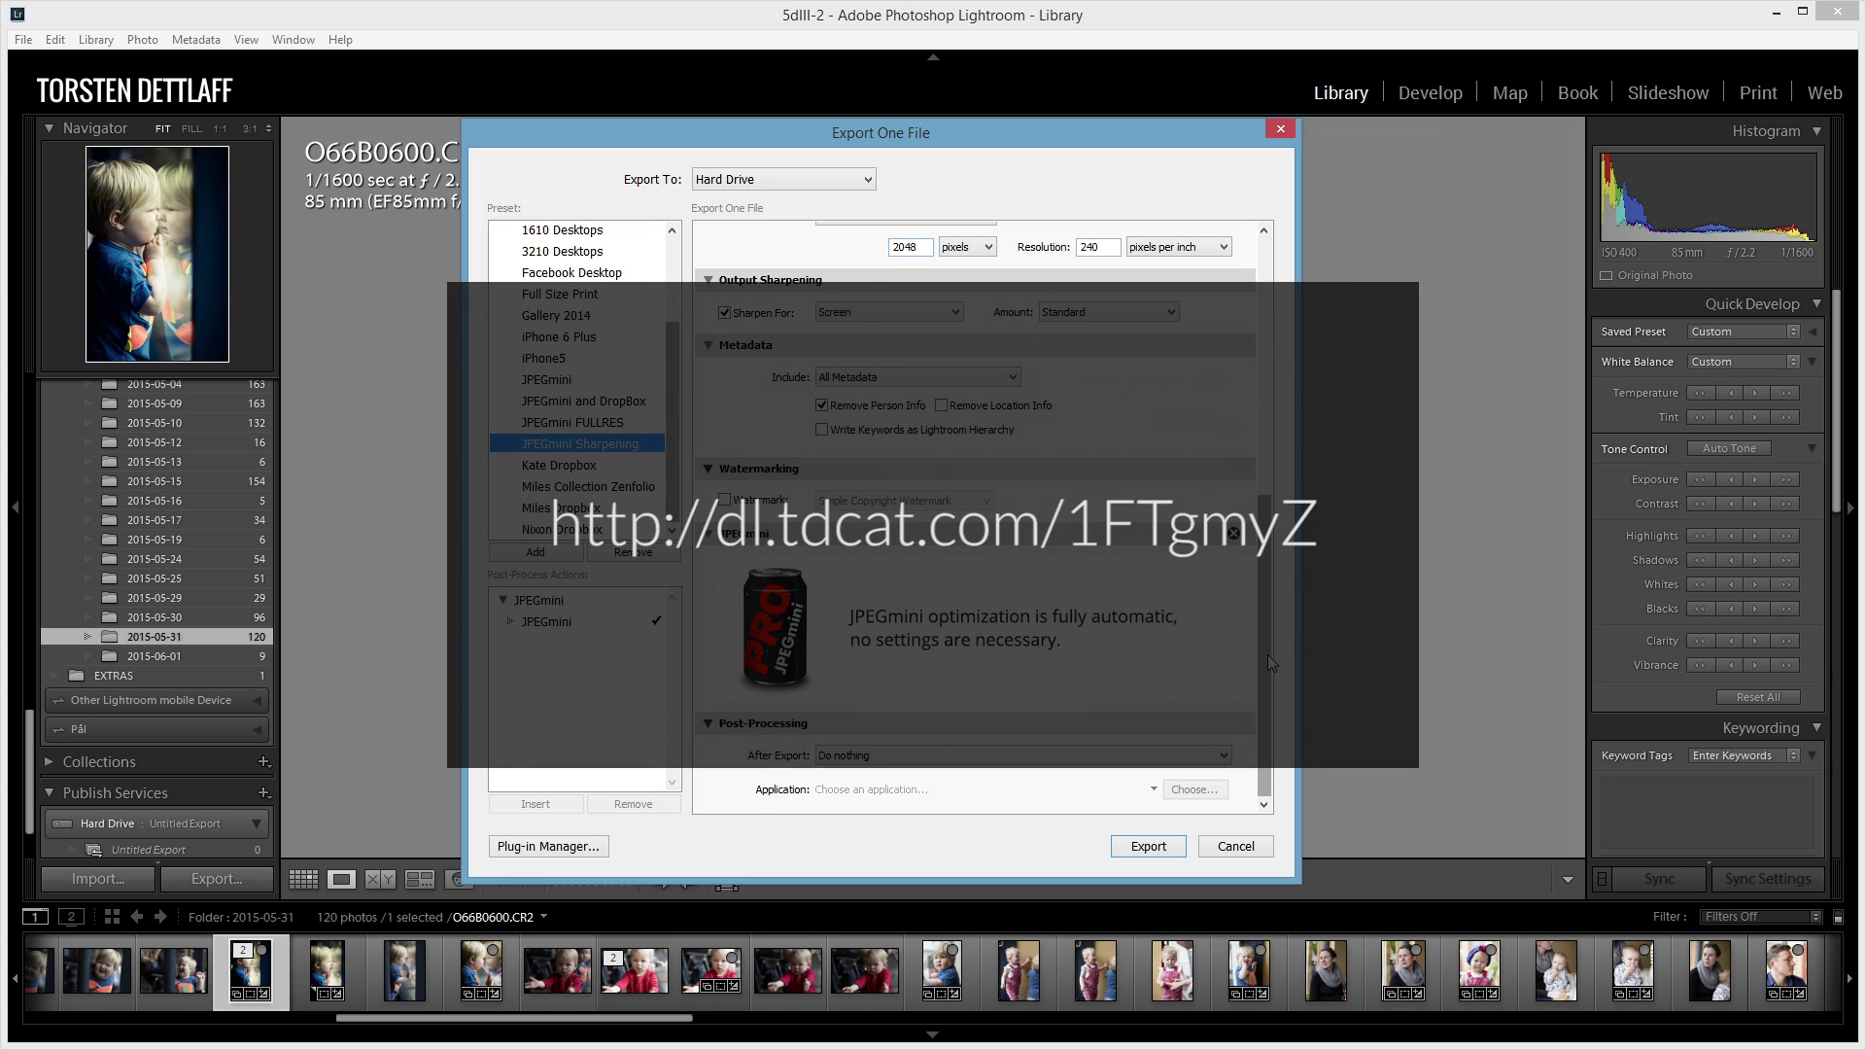
- Check the toencode subfolder and switch to the 'JPEGmini and DropBox' preset running latest after export
drag(1267, 655, 1289, 376)
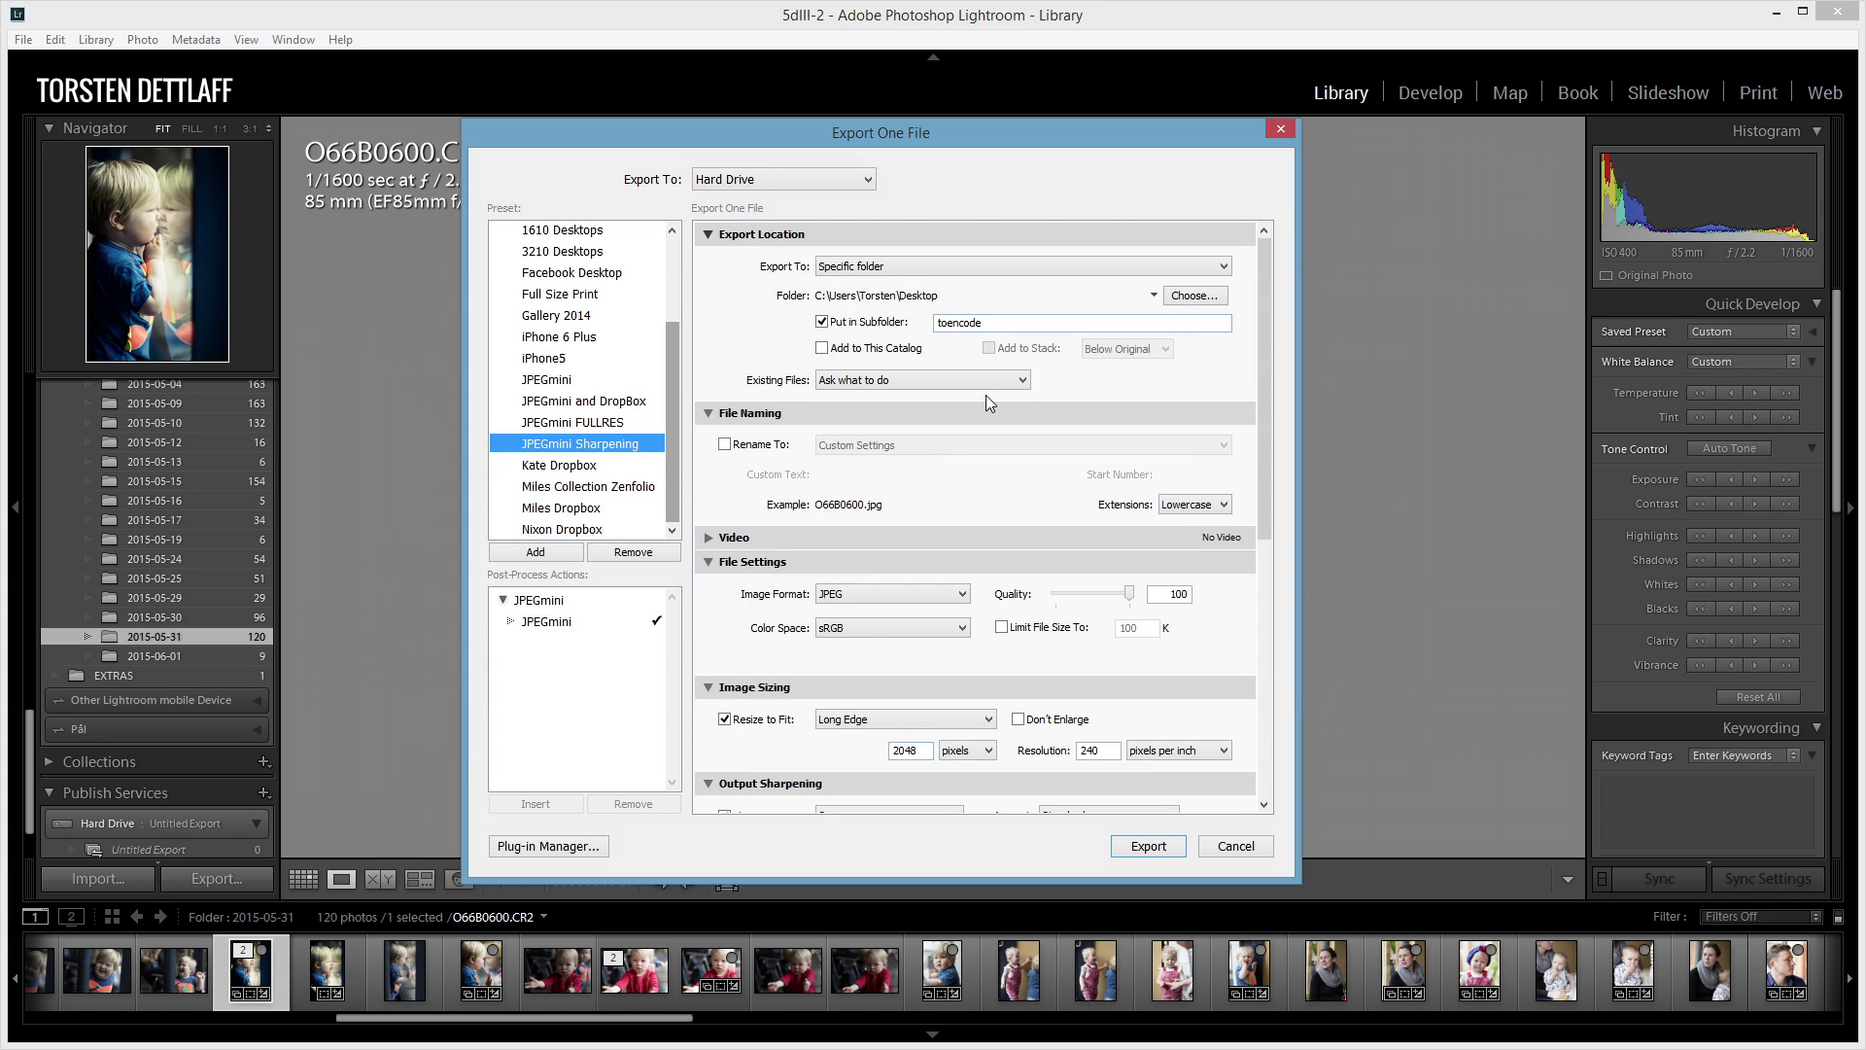
double_click(1003, 324)
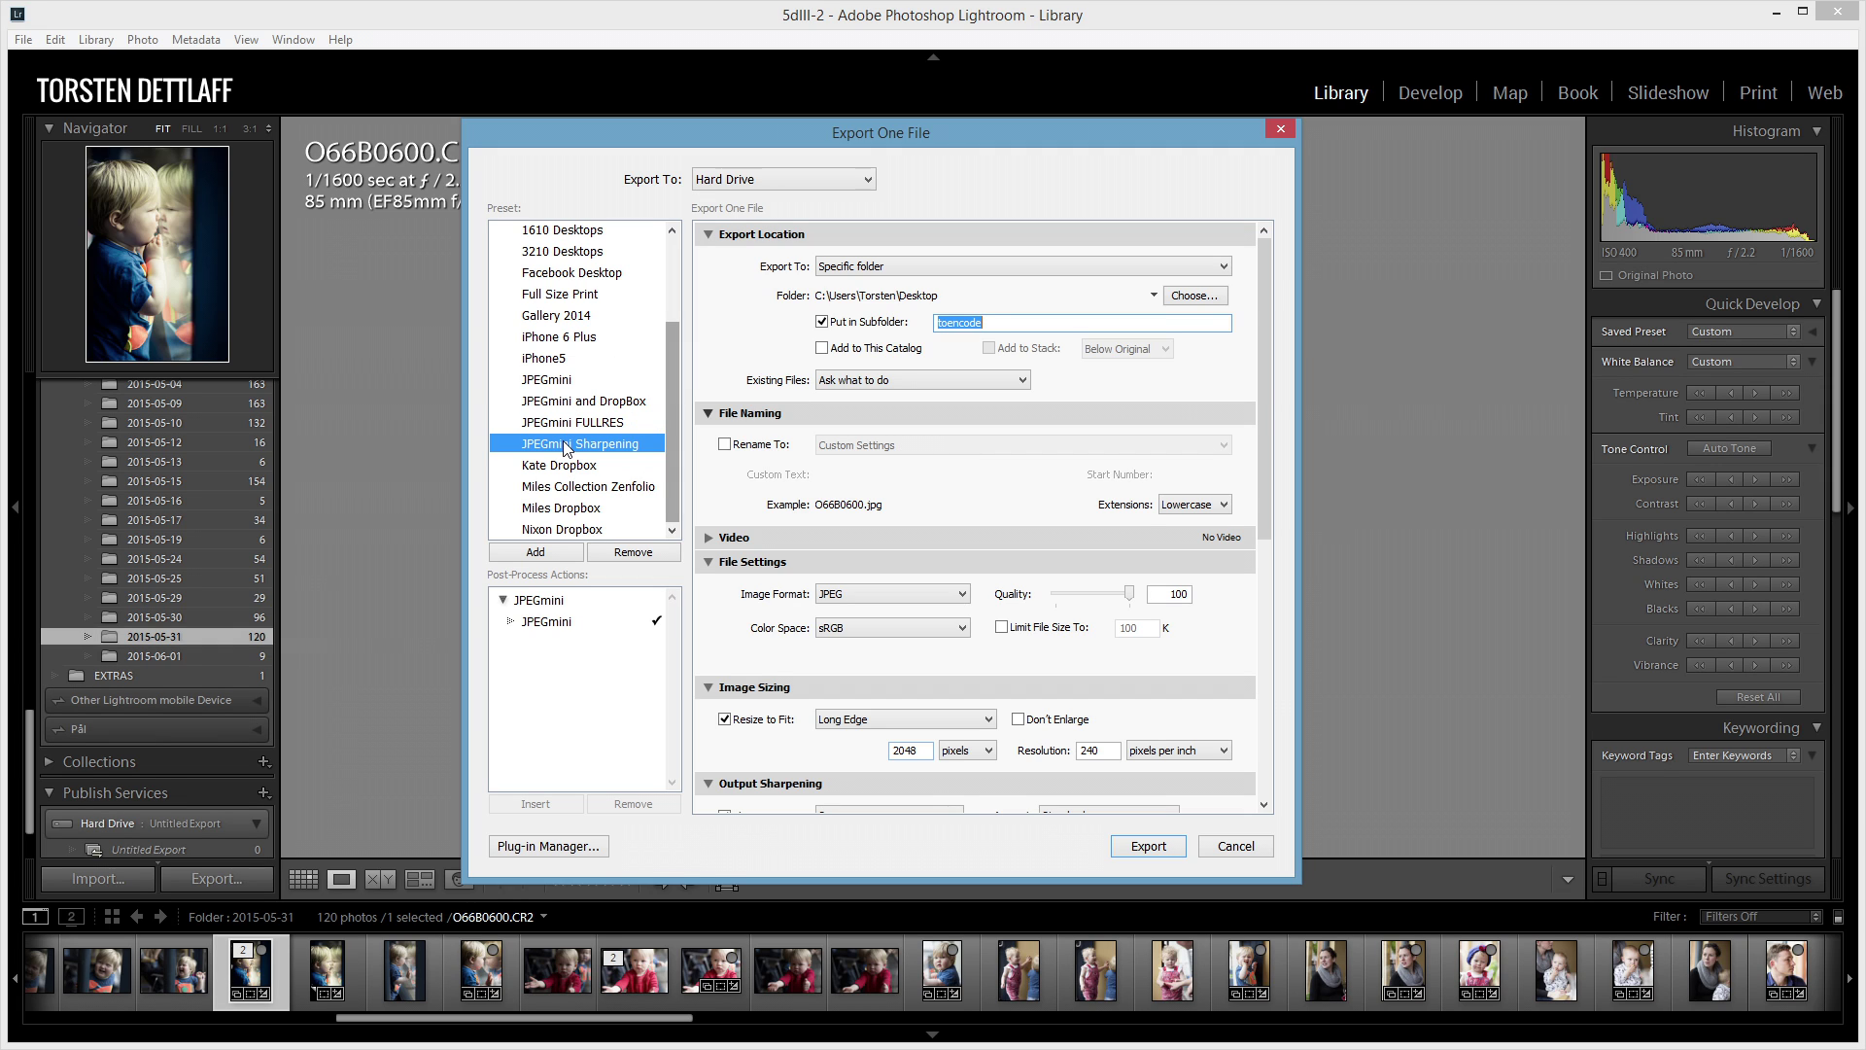
click(598, 401)
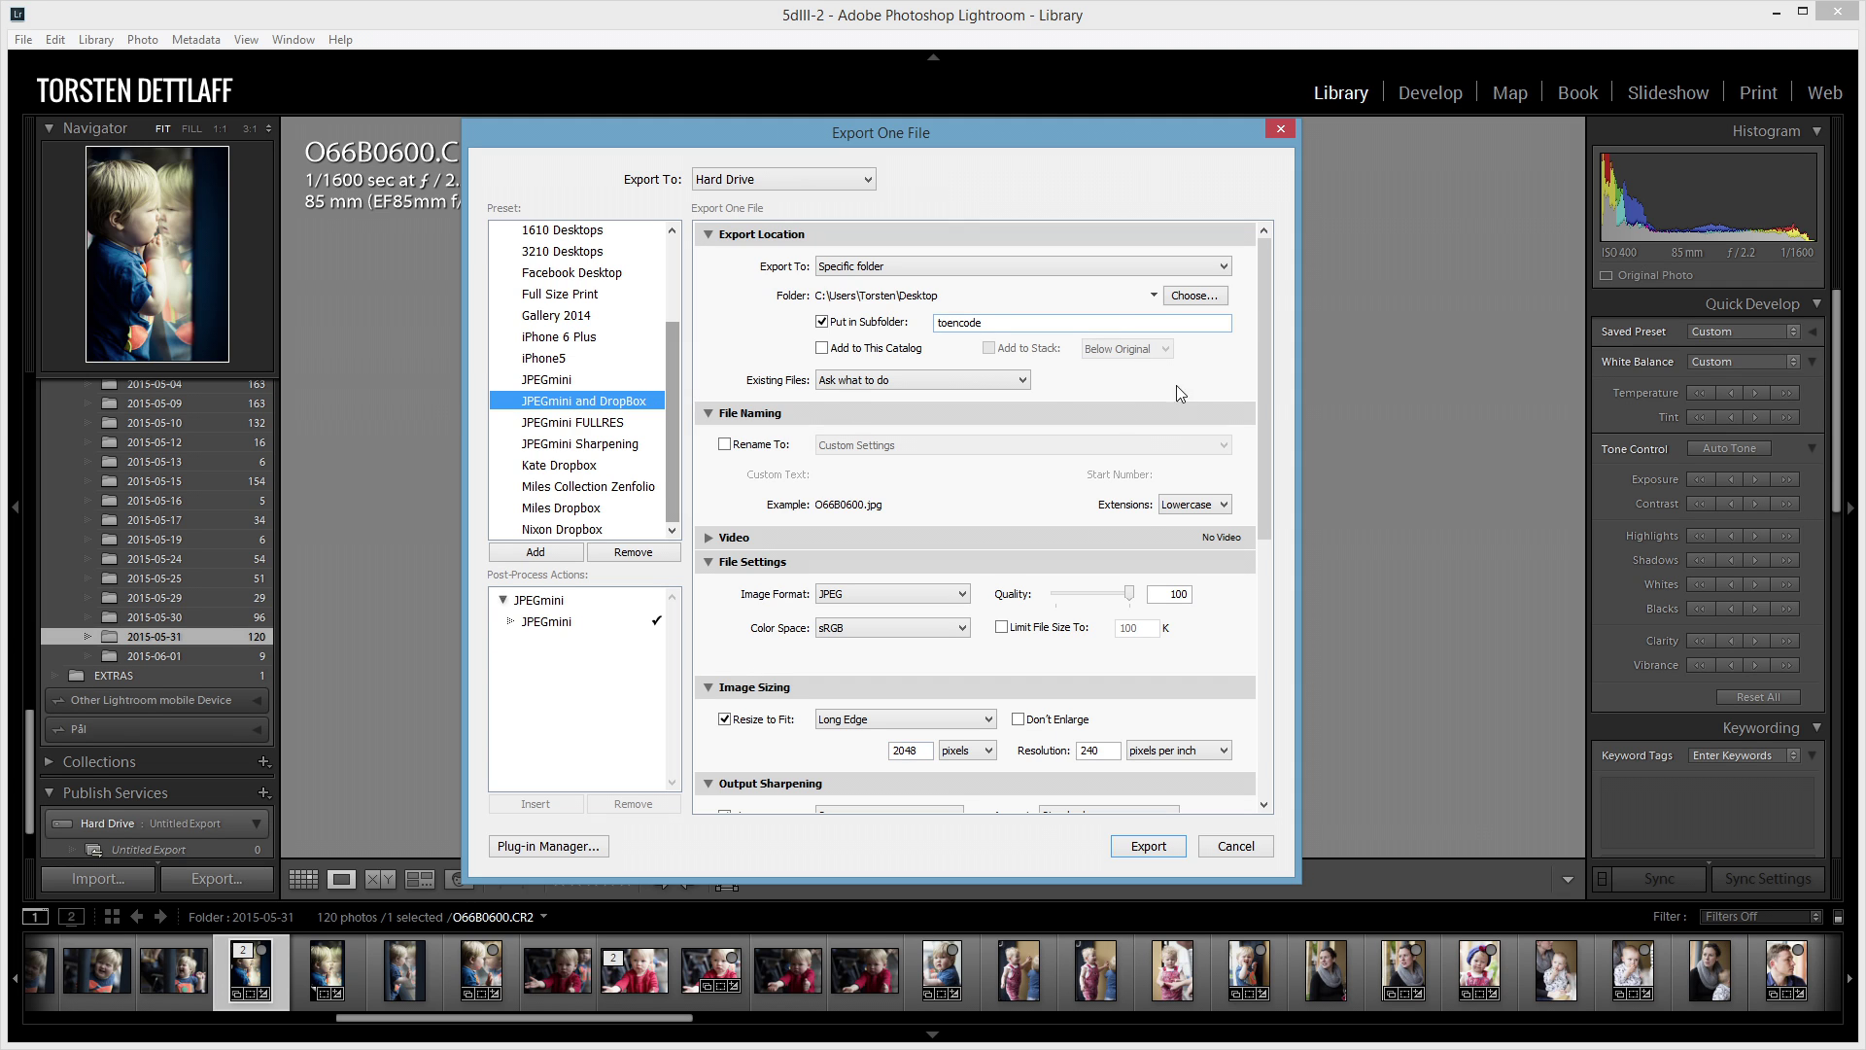
drag(1261, 342, 1183, 682)
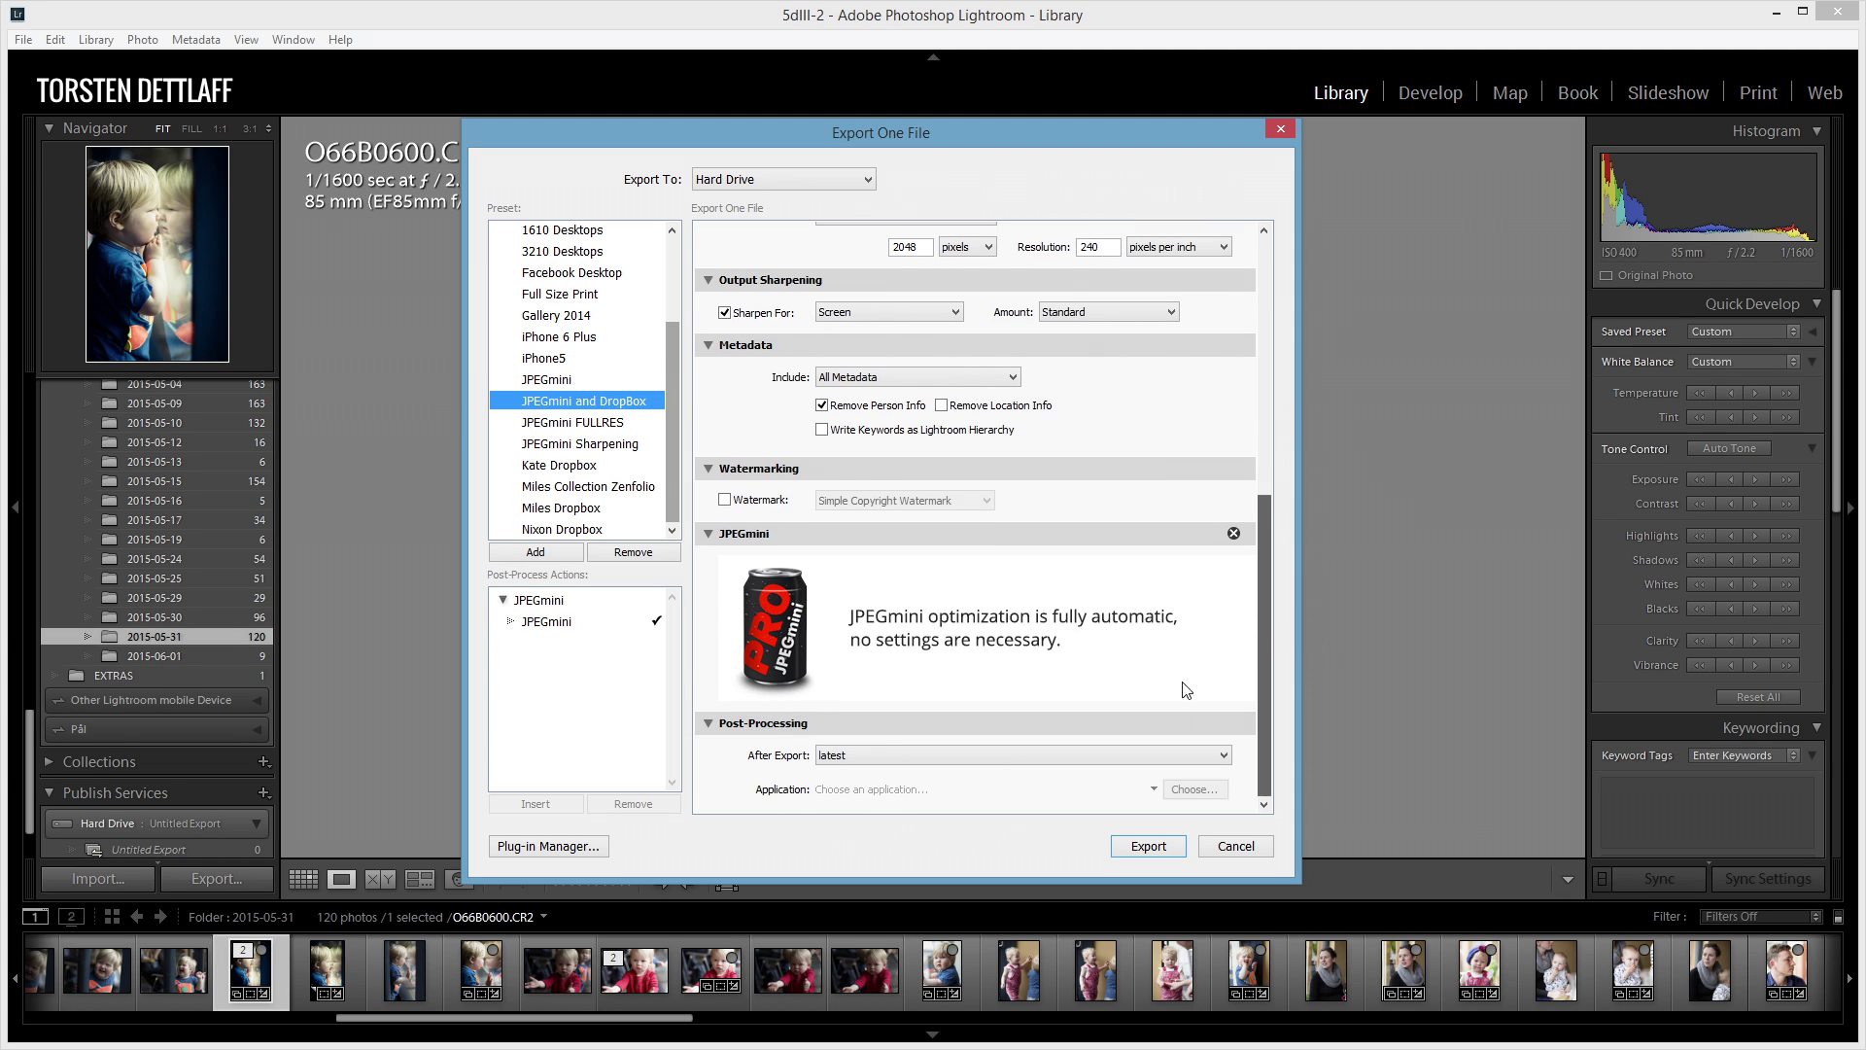
- Cancel the Export One File dialog without exporting
click(1244, 854)
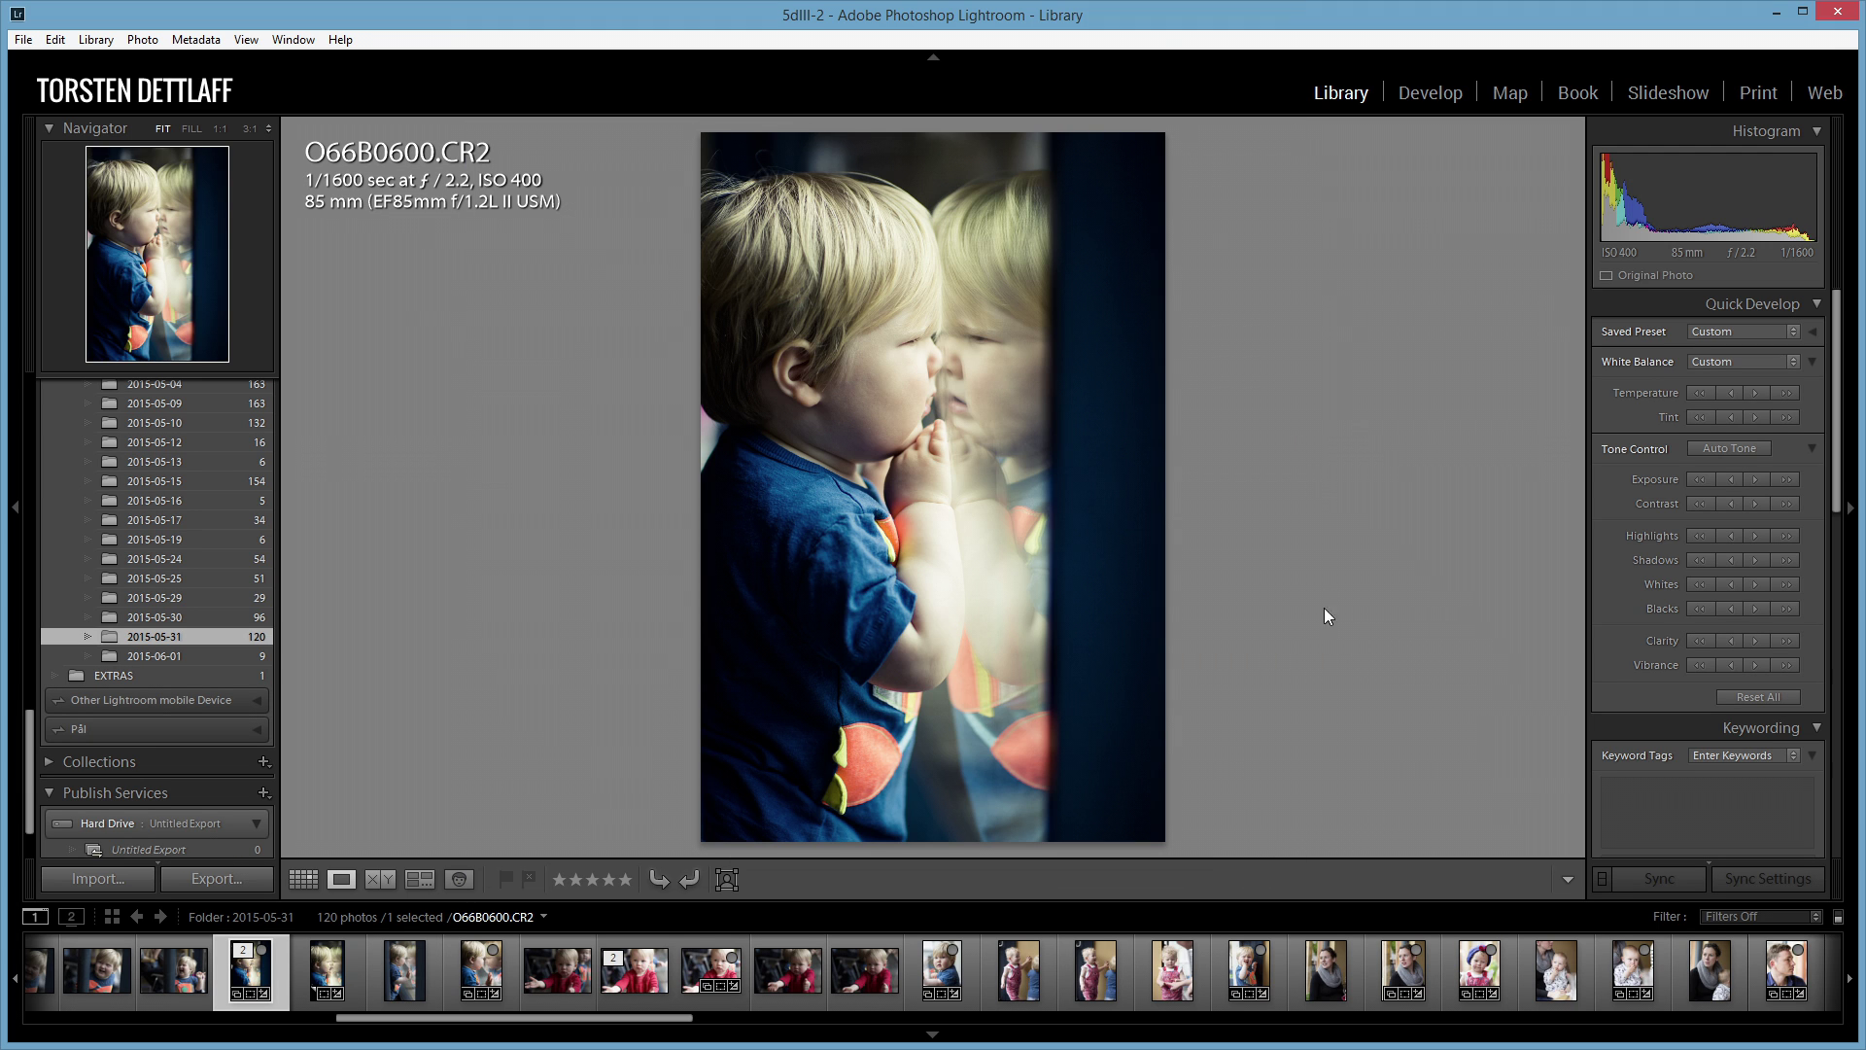